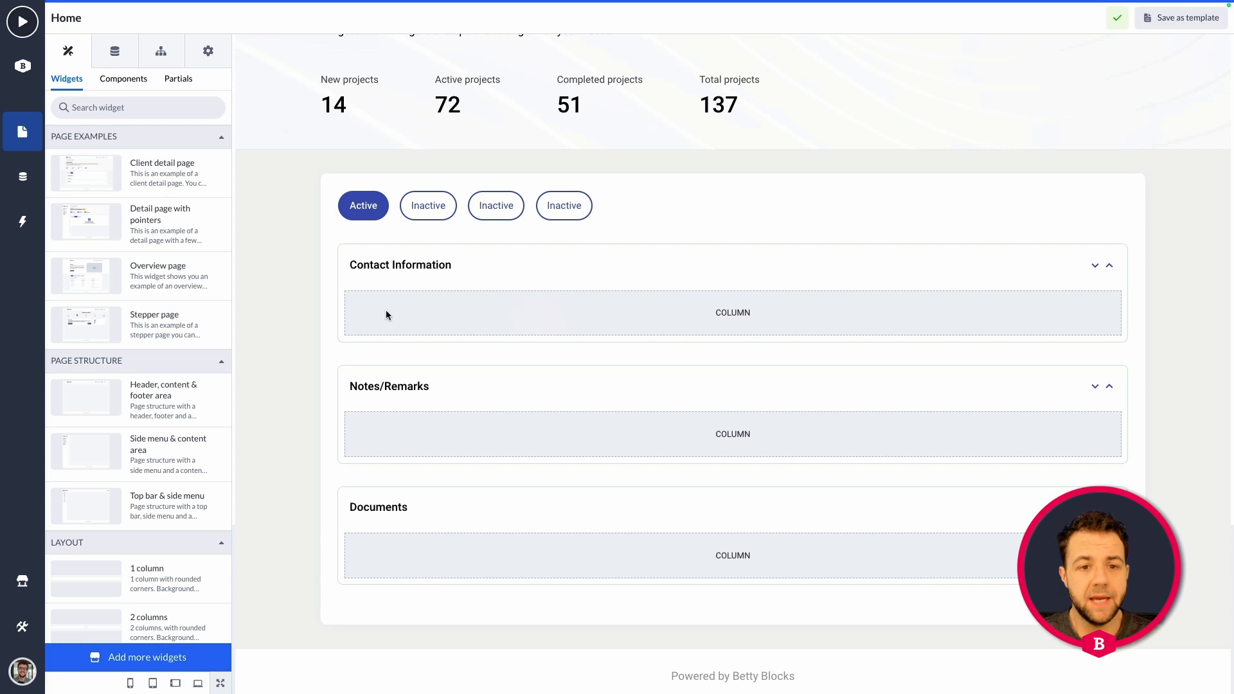
Place an Empty Widget in the Contact Information panel and add a Box component inside it.
click(132, 80)
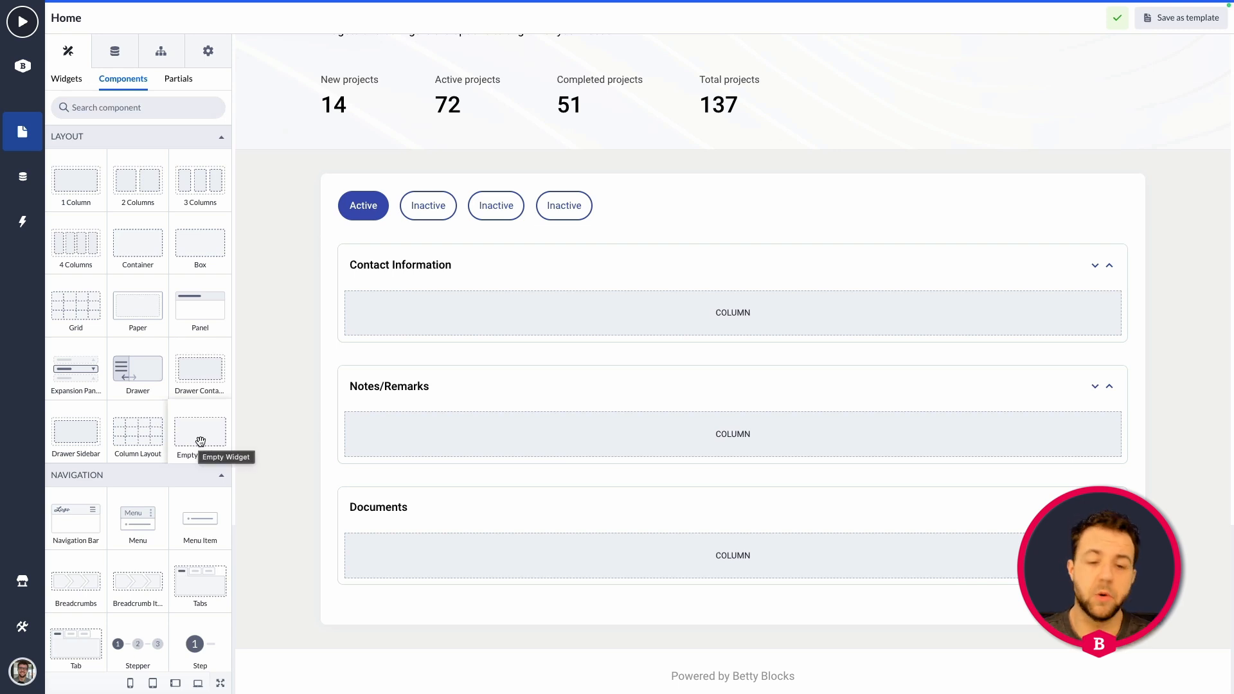
drag(204, 437, 464, 318)
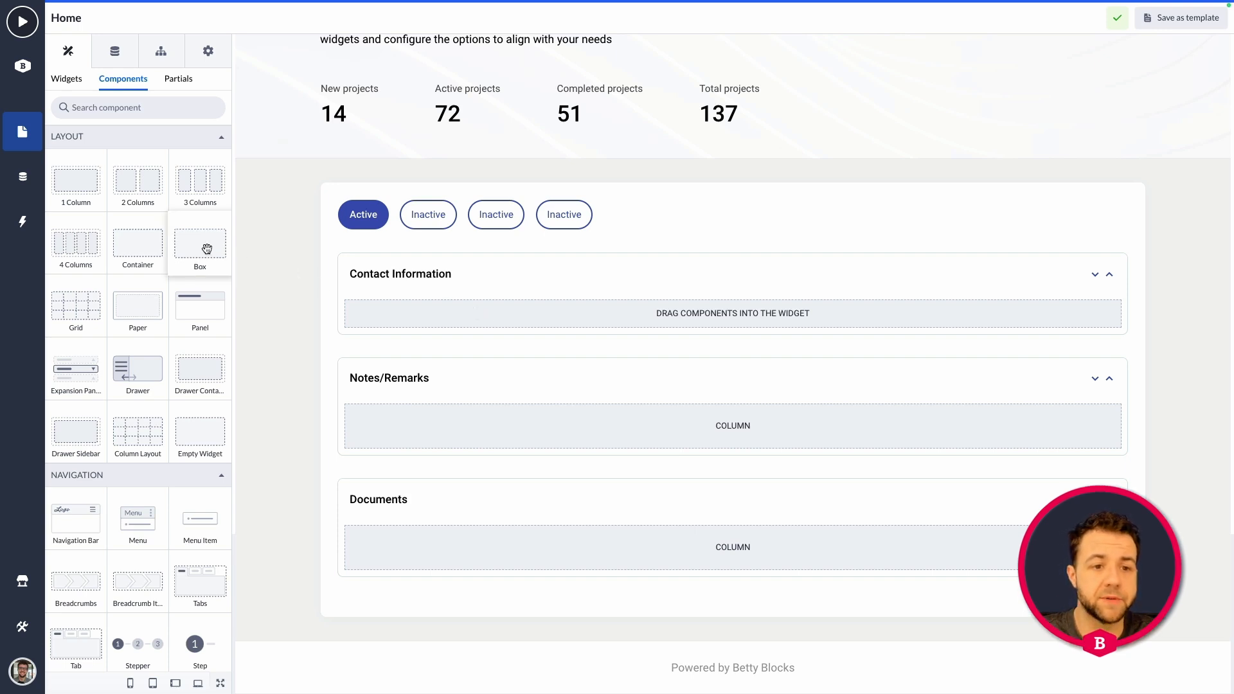
drag(199, 244, 410, 317)
click(553, 316)
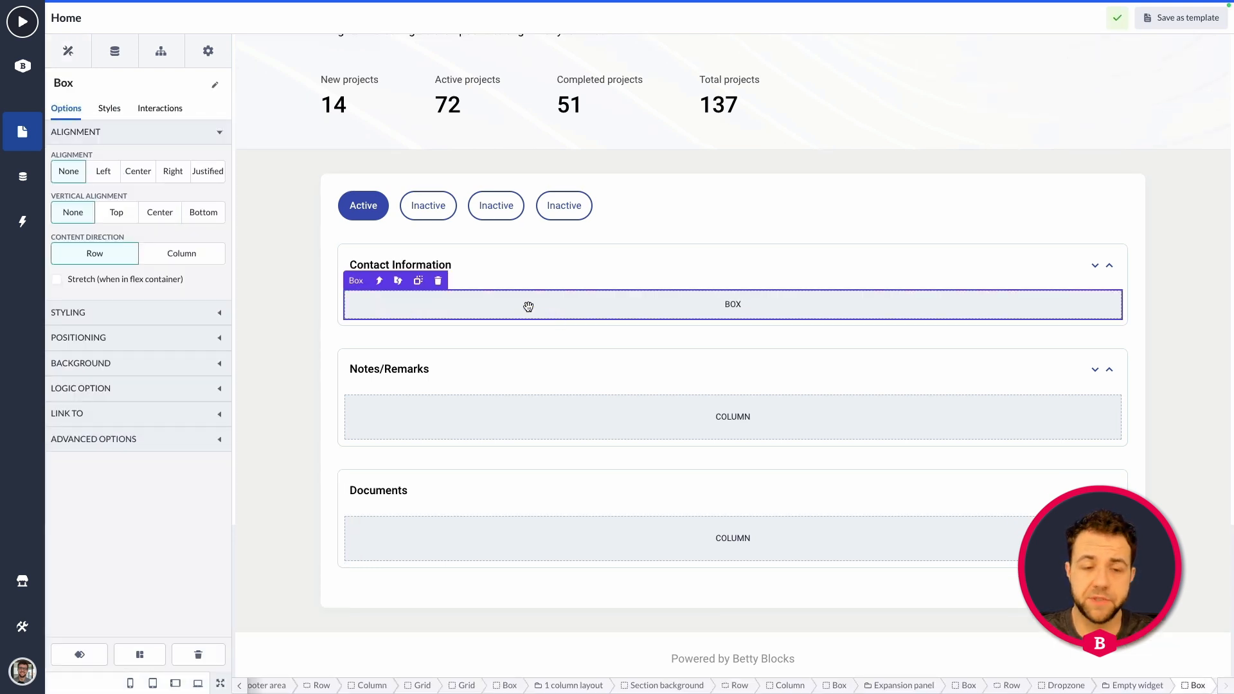
Nest a duplicate of the box inside the original box, and duplicate the nested box within it.
click(418, 283)
click(430, 334)
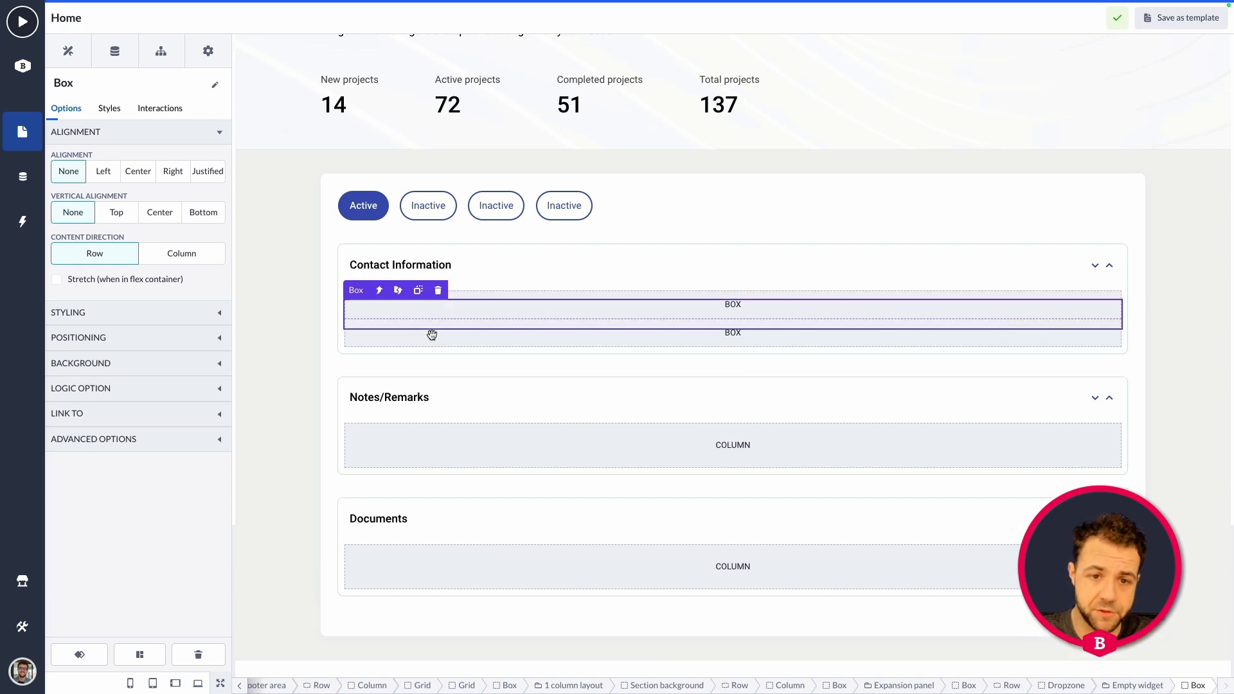
drag(444, 337, 529, 311)
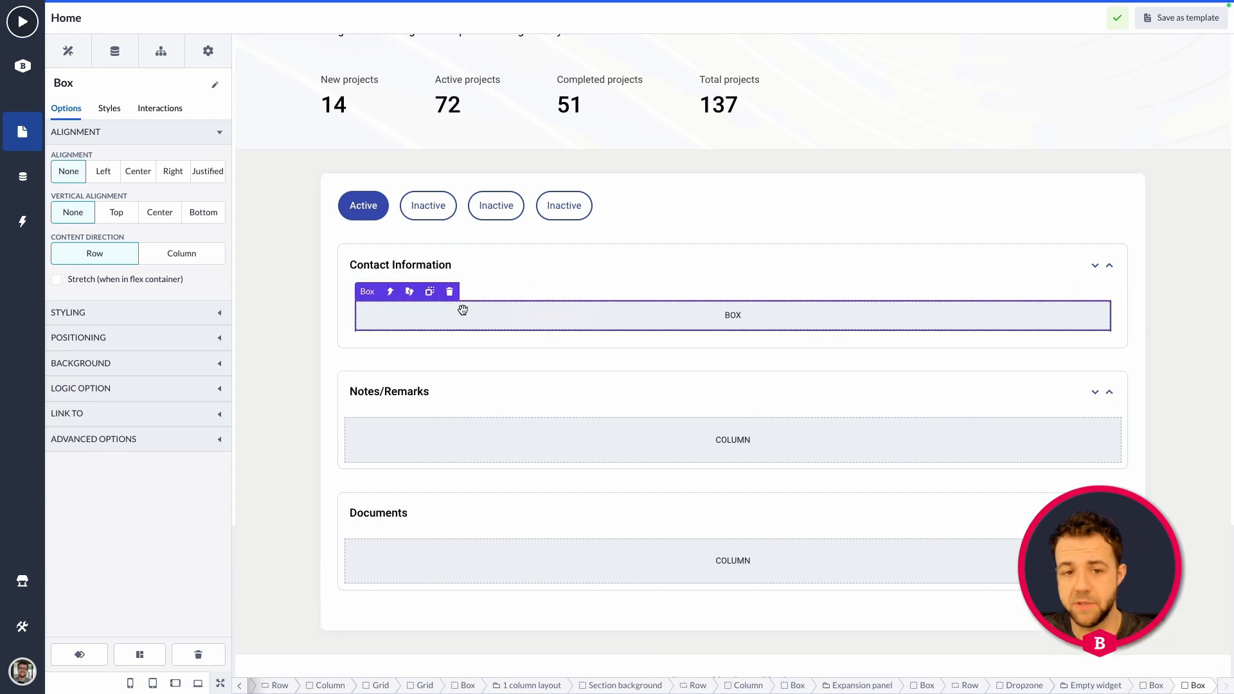
click(431, 293)
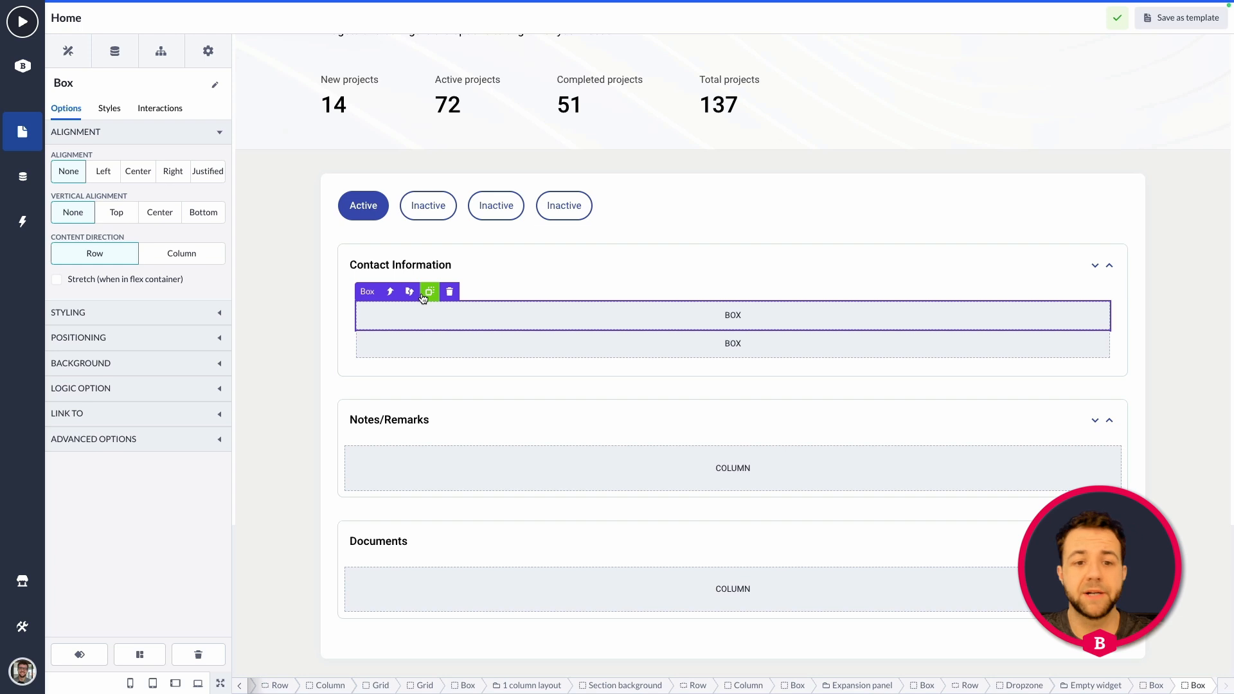
Set the inner space of the outer box holding the two nested boxes to None.
click(390, 292)
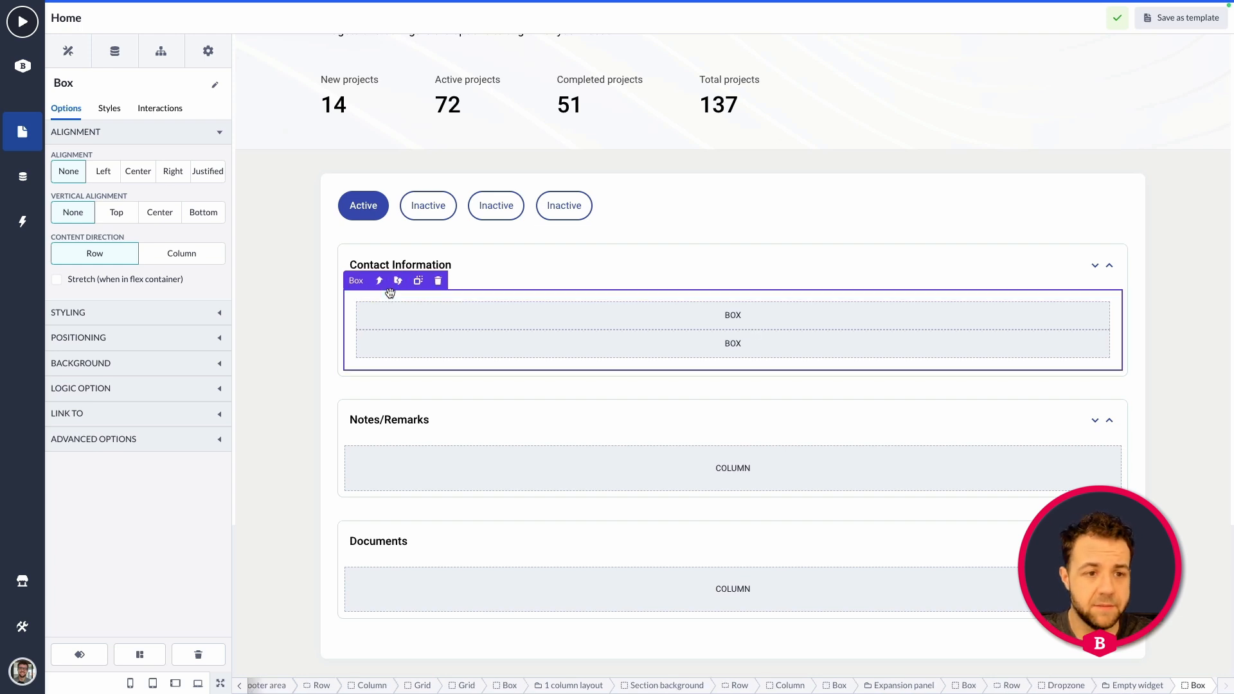
click(187, 313)
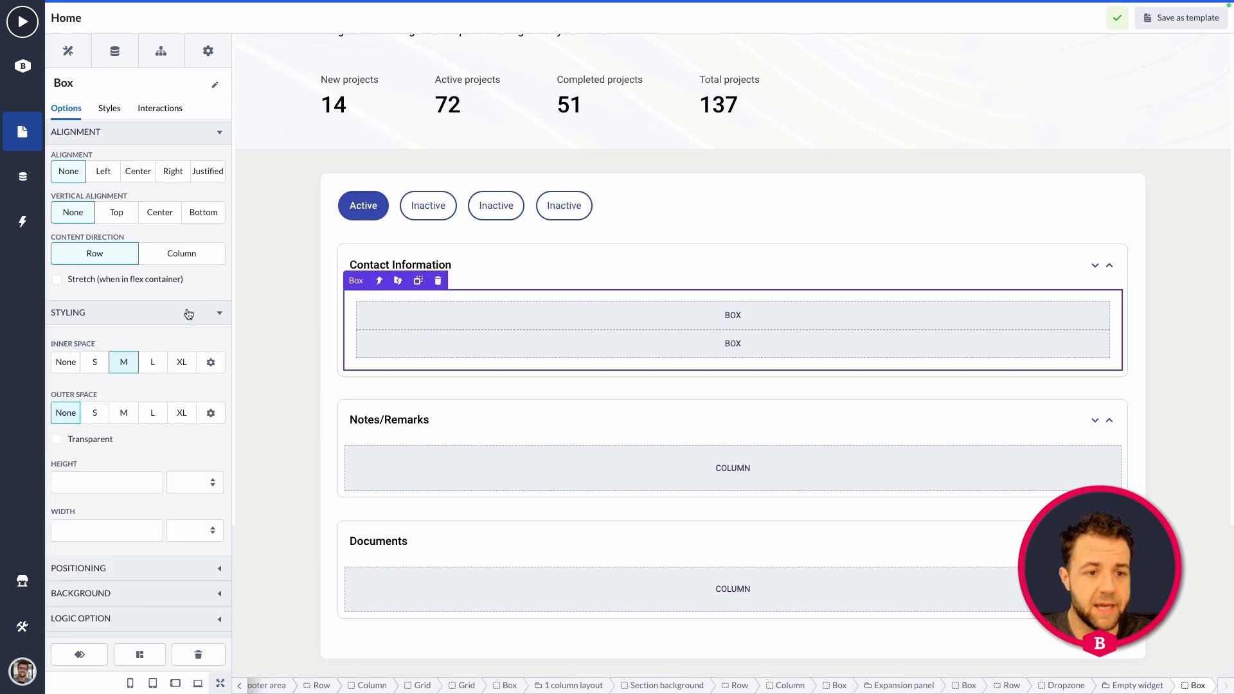
click(65, 362)
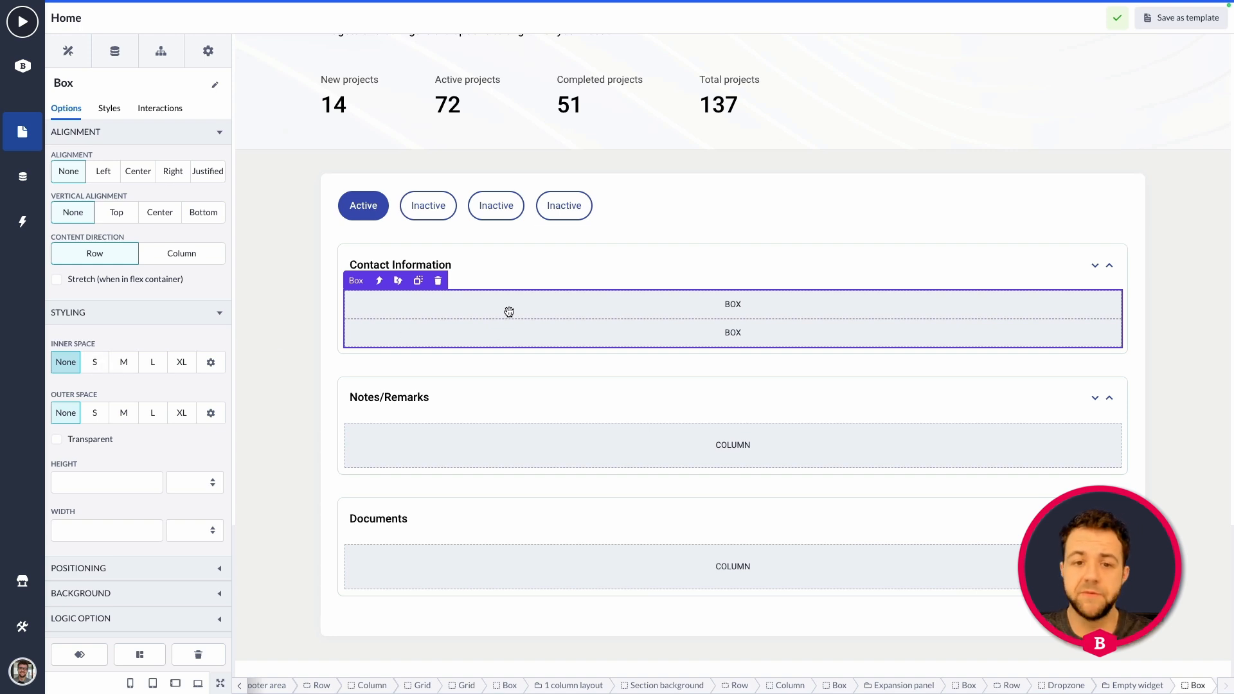
Add an Avatar component to the first nested box in the Contact Information panel.
scroll(509, 312, down, 1)
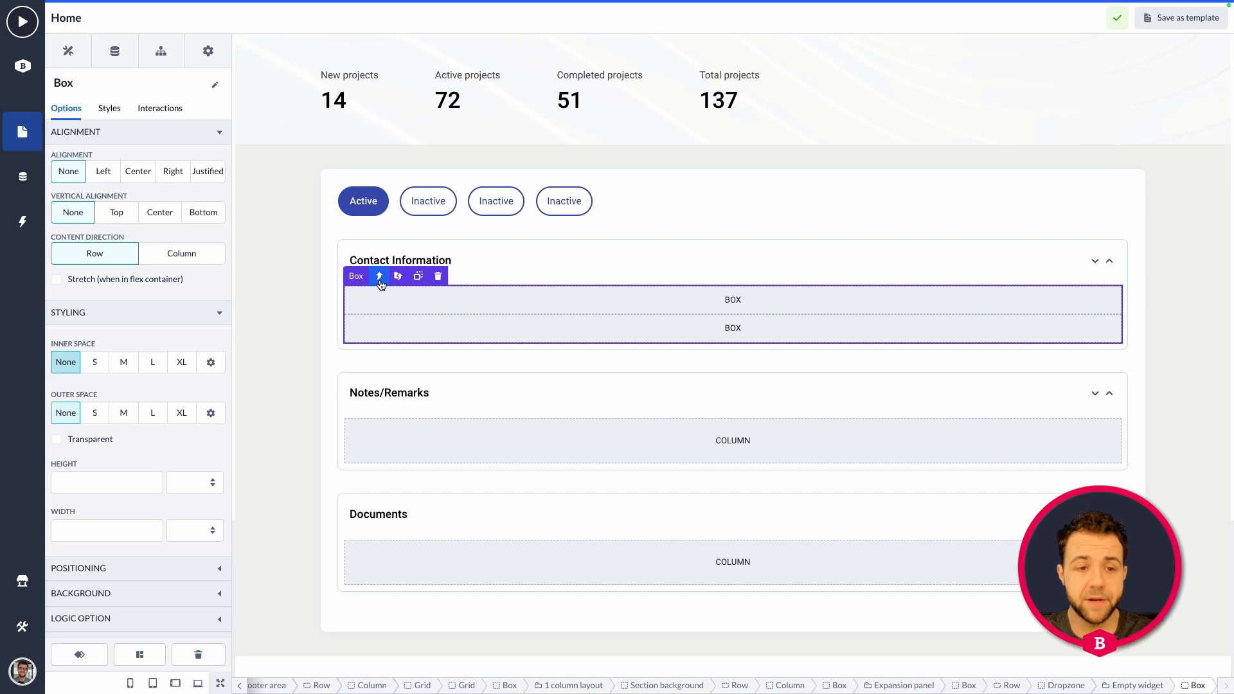
click(466, 301)
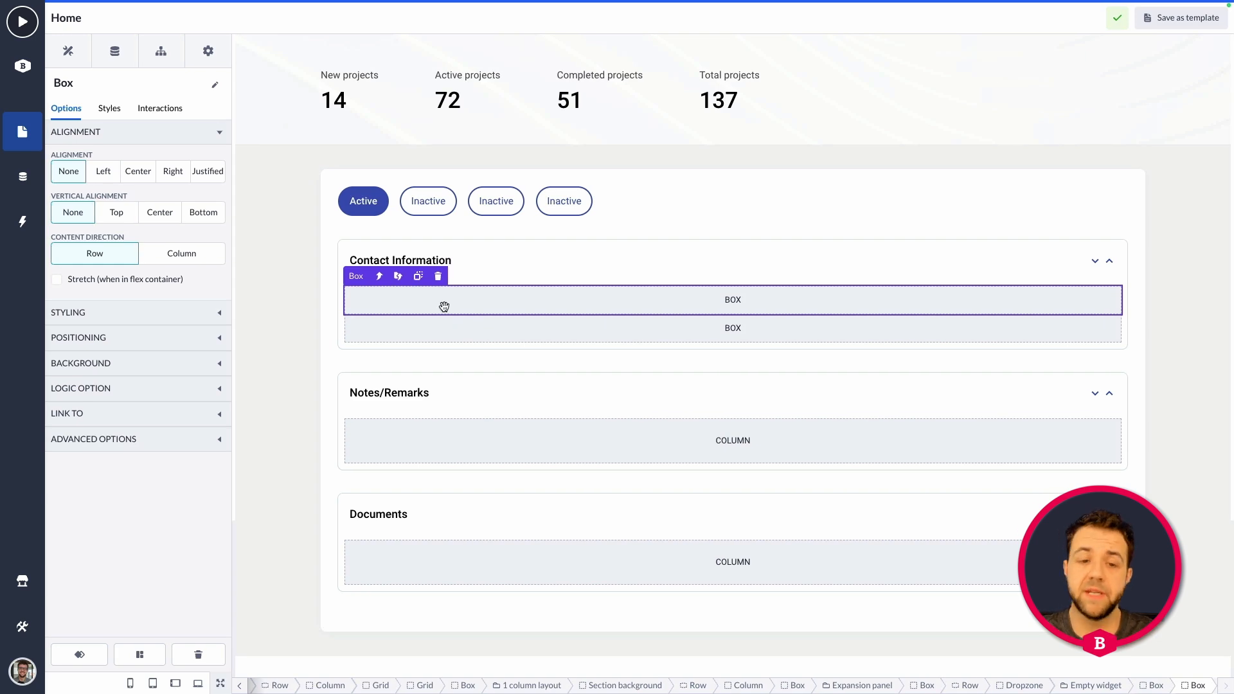
click(78, 51)
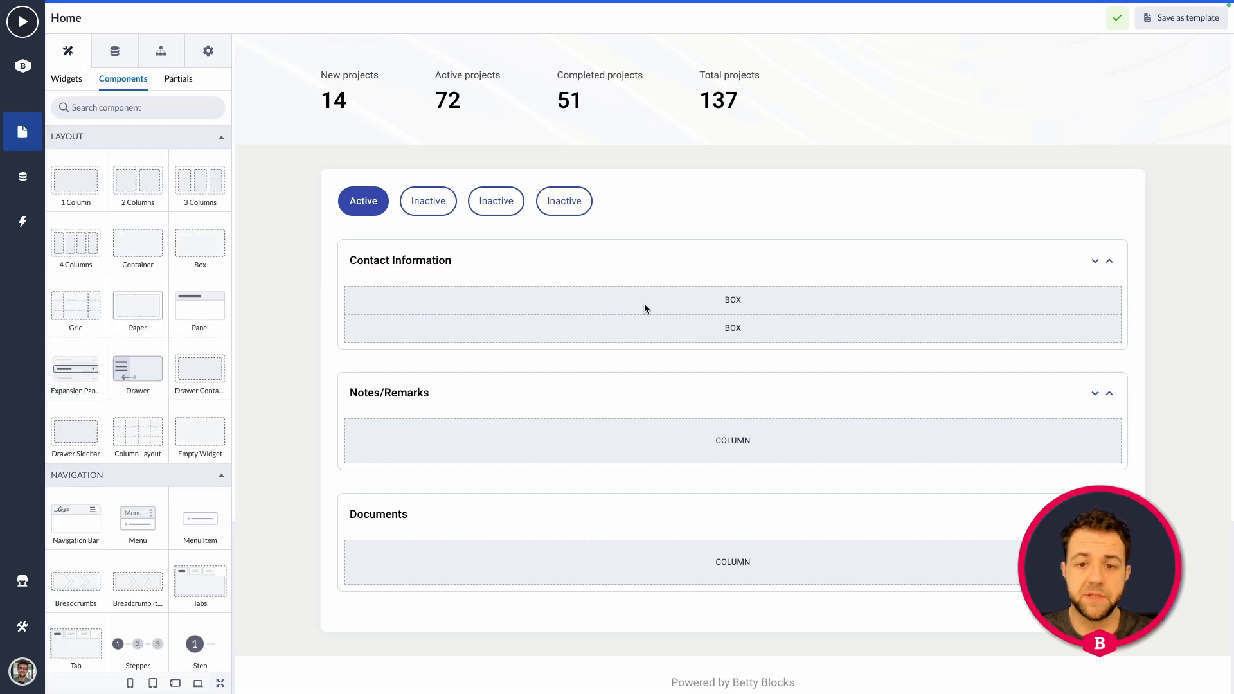
click(620, 306)
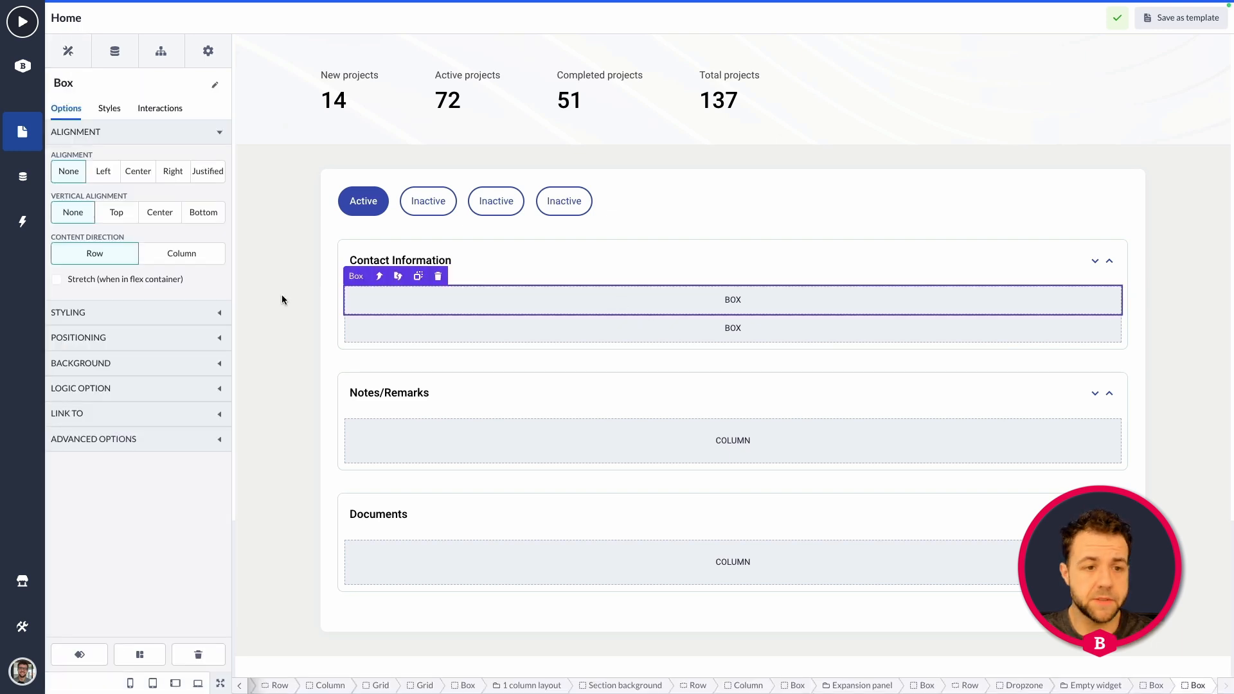
click(84, 56)
scroll(111, 208, down, 6)
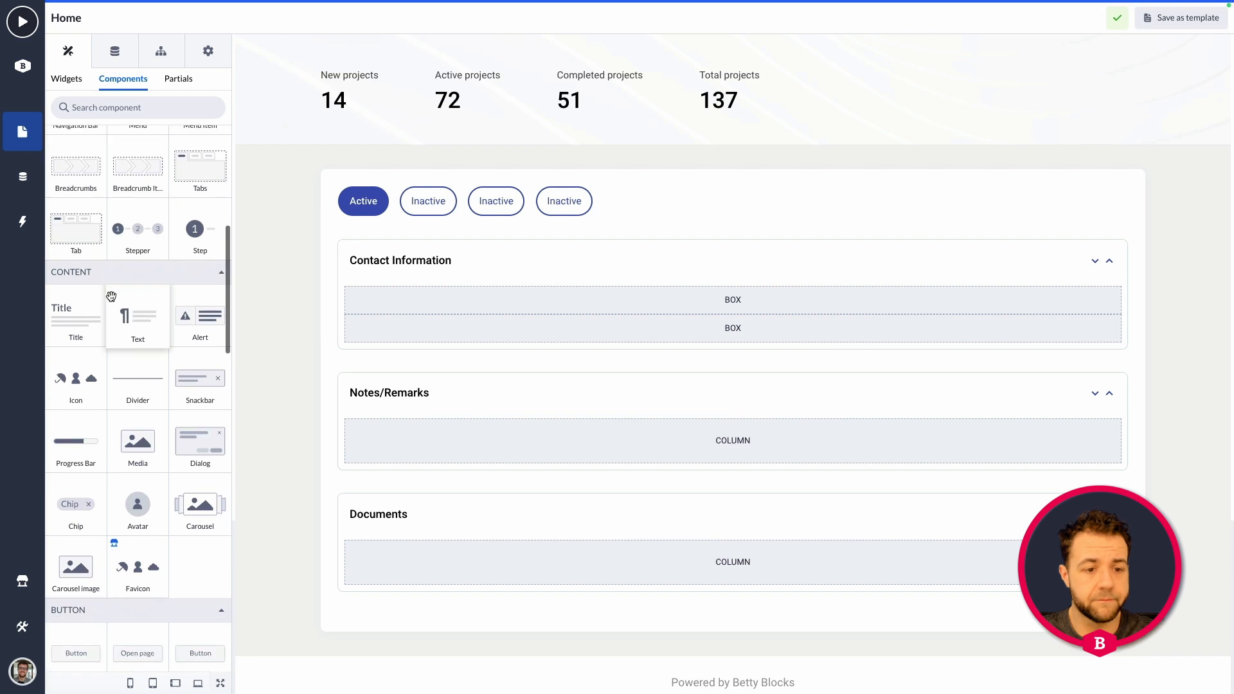
scroll(137, 508, down, 1)
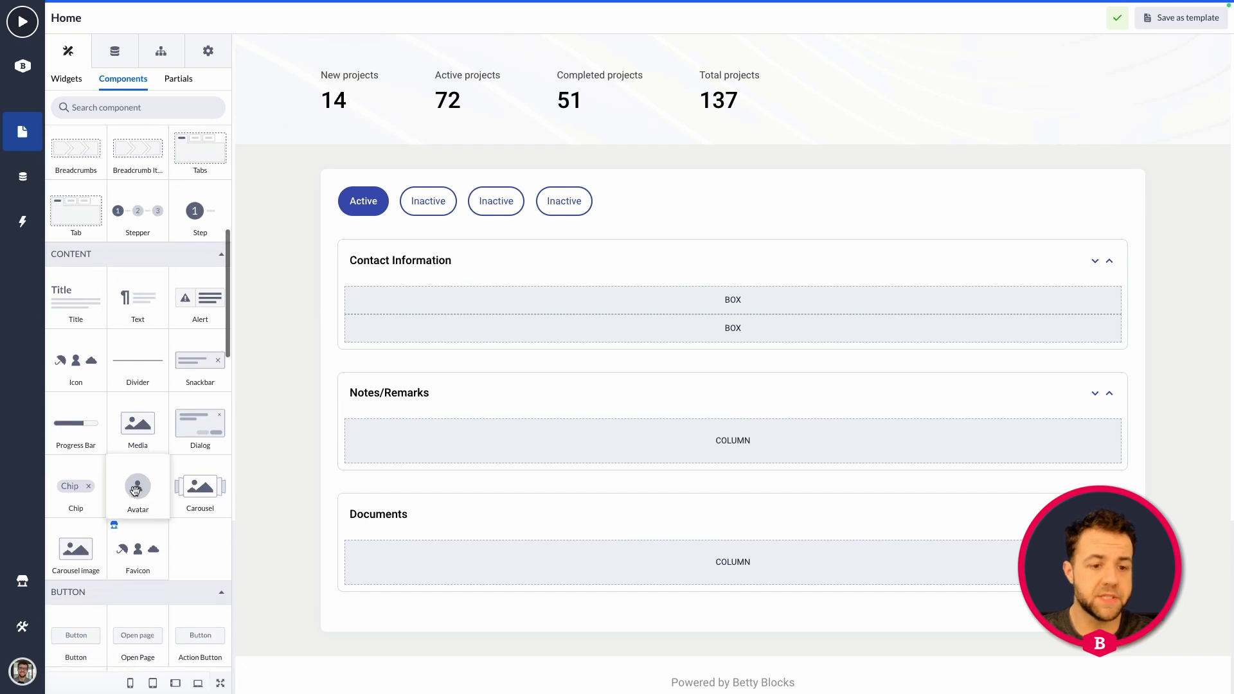
drag(137, 490, 485, 301)
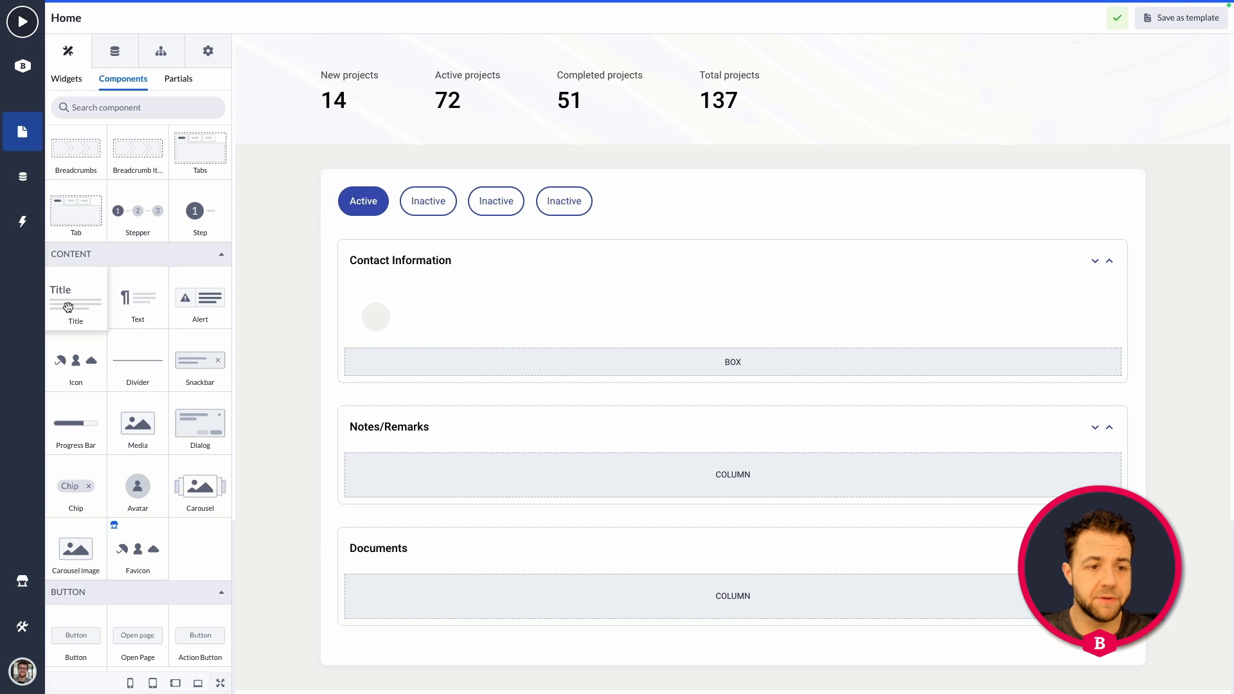
Add a Title component to the avatar's box and place the avatar before the title.
drag(68, 302, 428, 327)
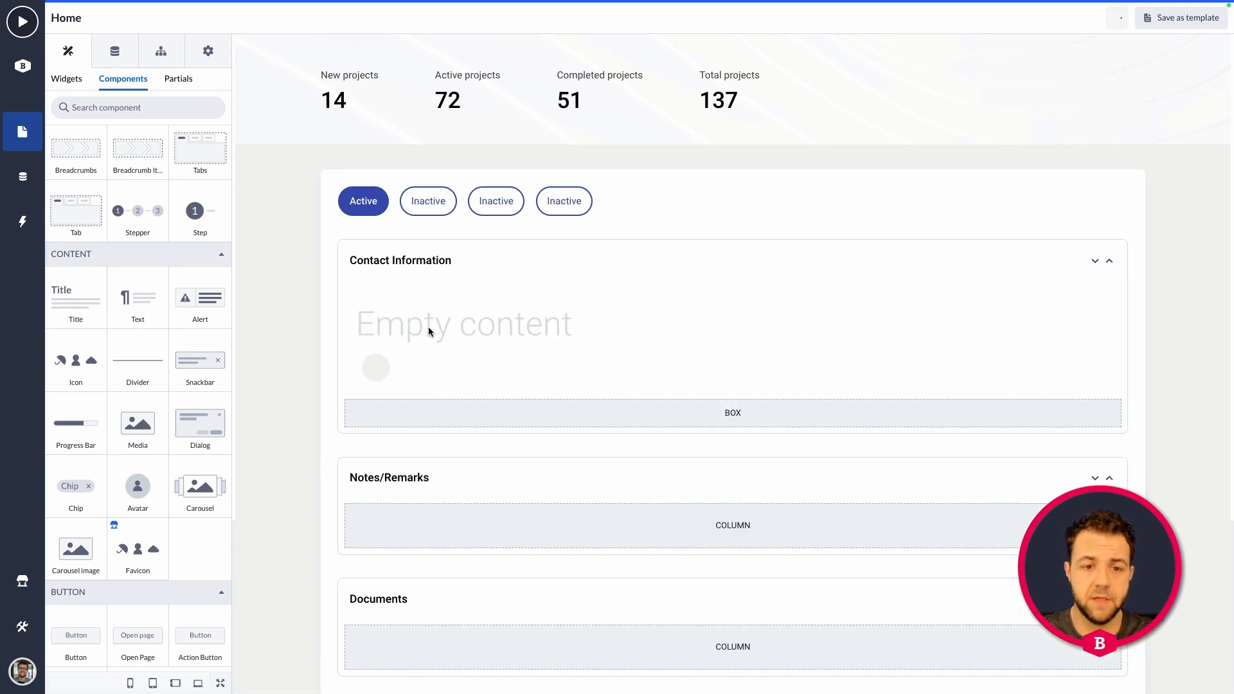
click(382, 363)
drag(407, 368, 393, 305)
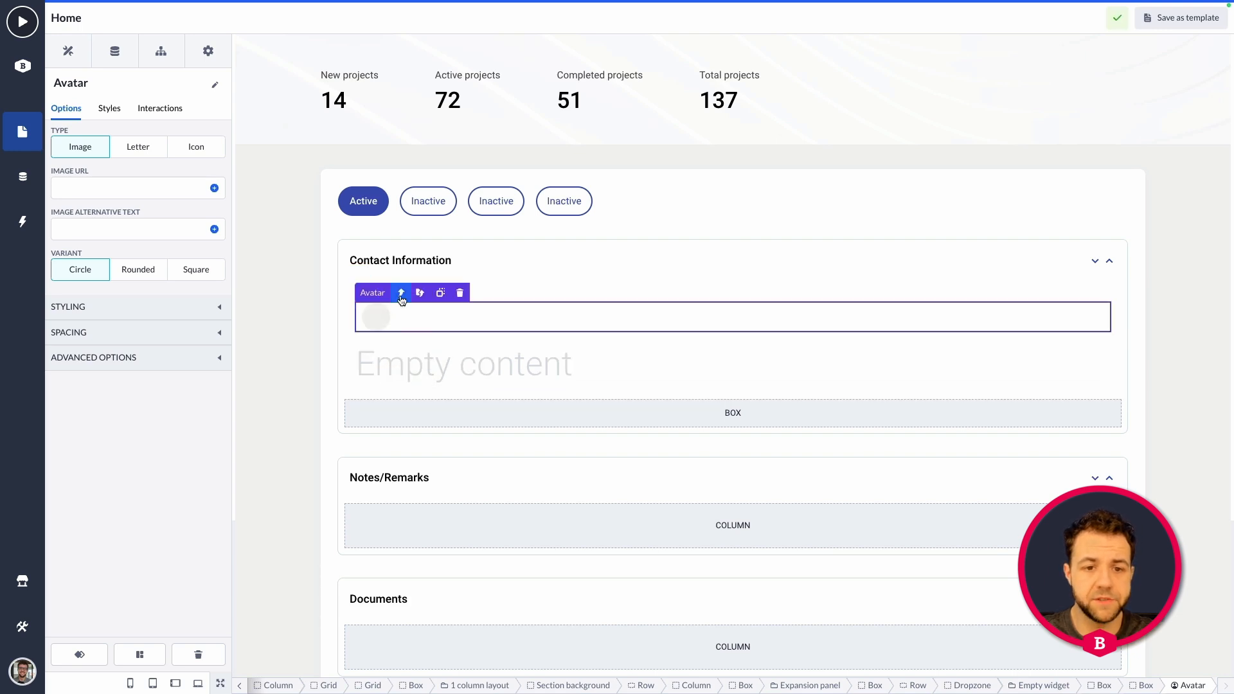
Align the contents of the box around the avatar and title to Center vertically and Left horizontally.
click(397, 296)
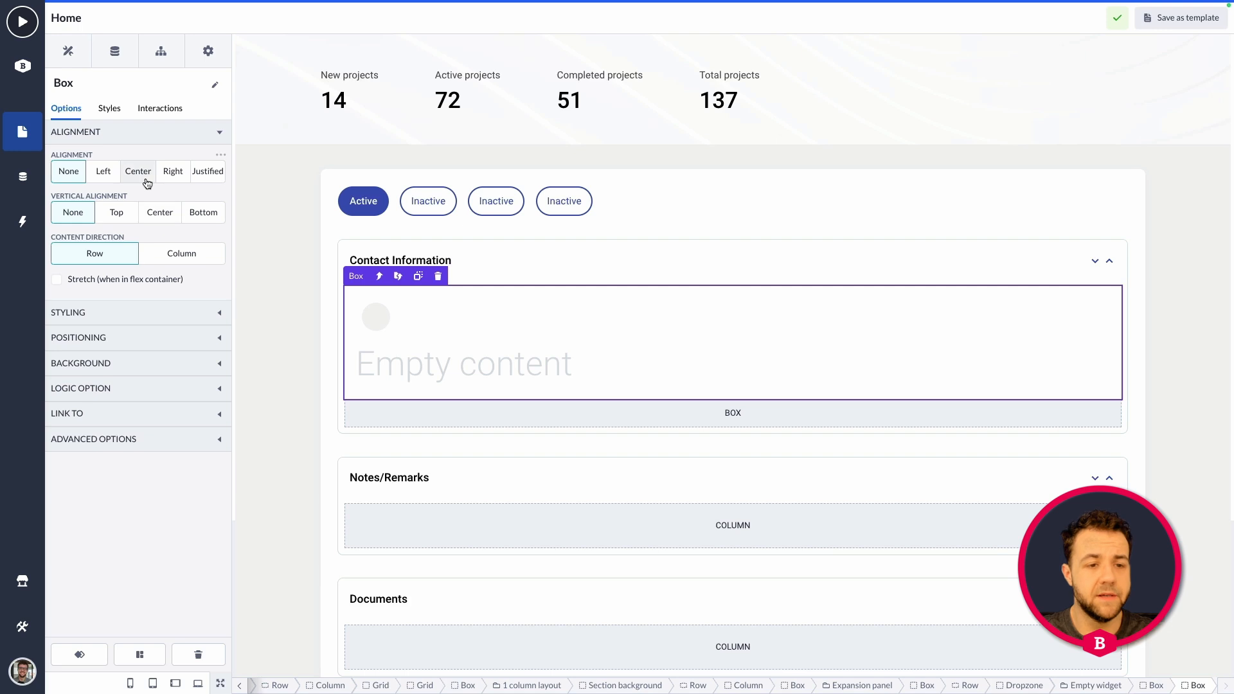
click(154, 212)
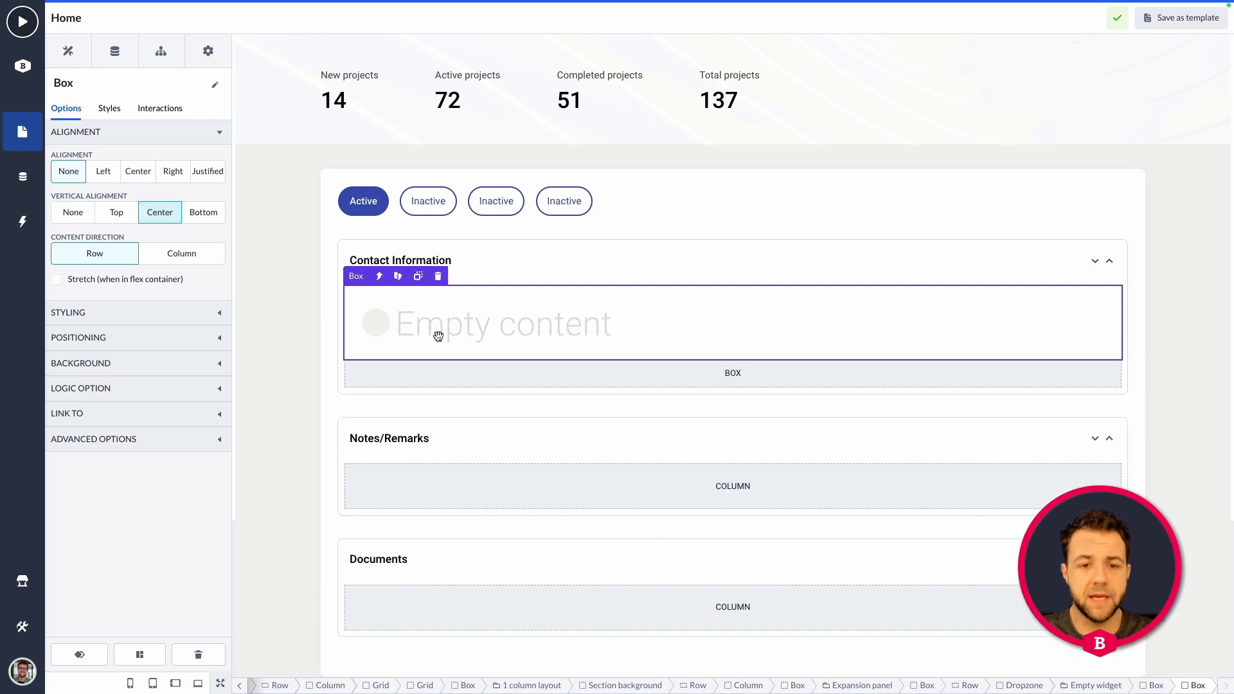
click(114, 181)
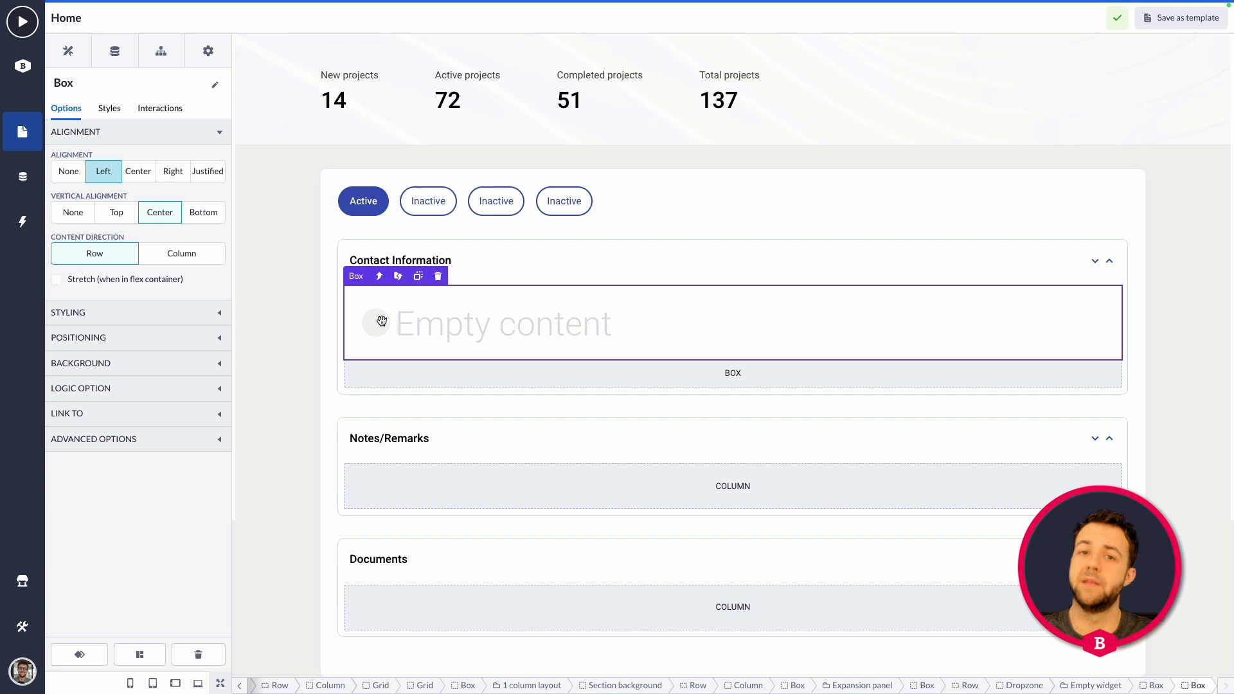
Change the avatar to the Icon type with the AccessibilityNew icon and a Secondary background color.
scroll(462, 318, down, 1)
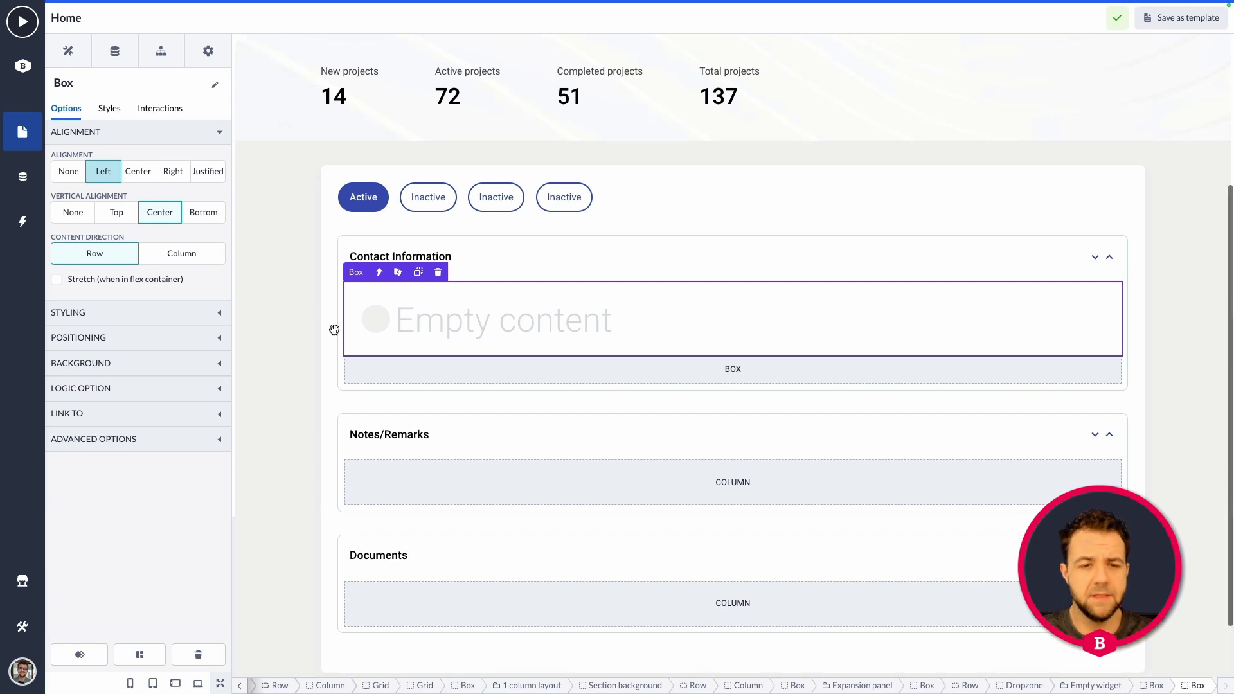
click(376, 316)
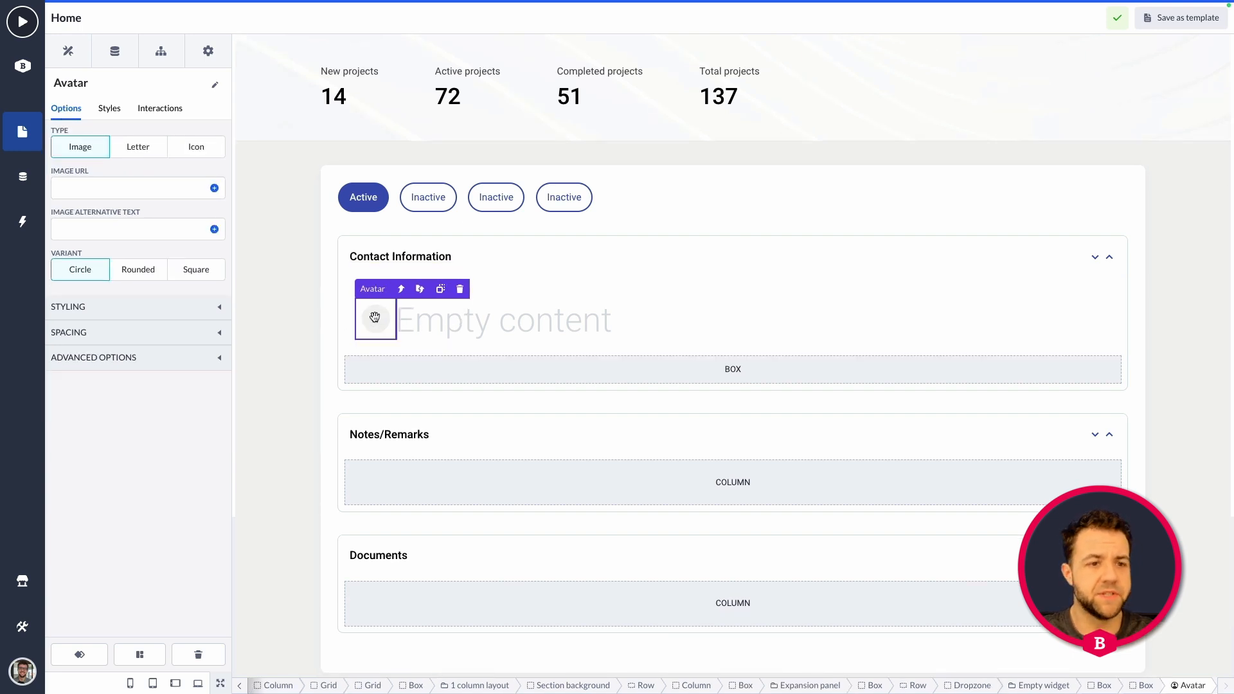
click(207, 150)
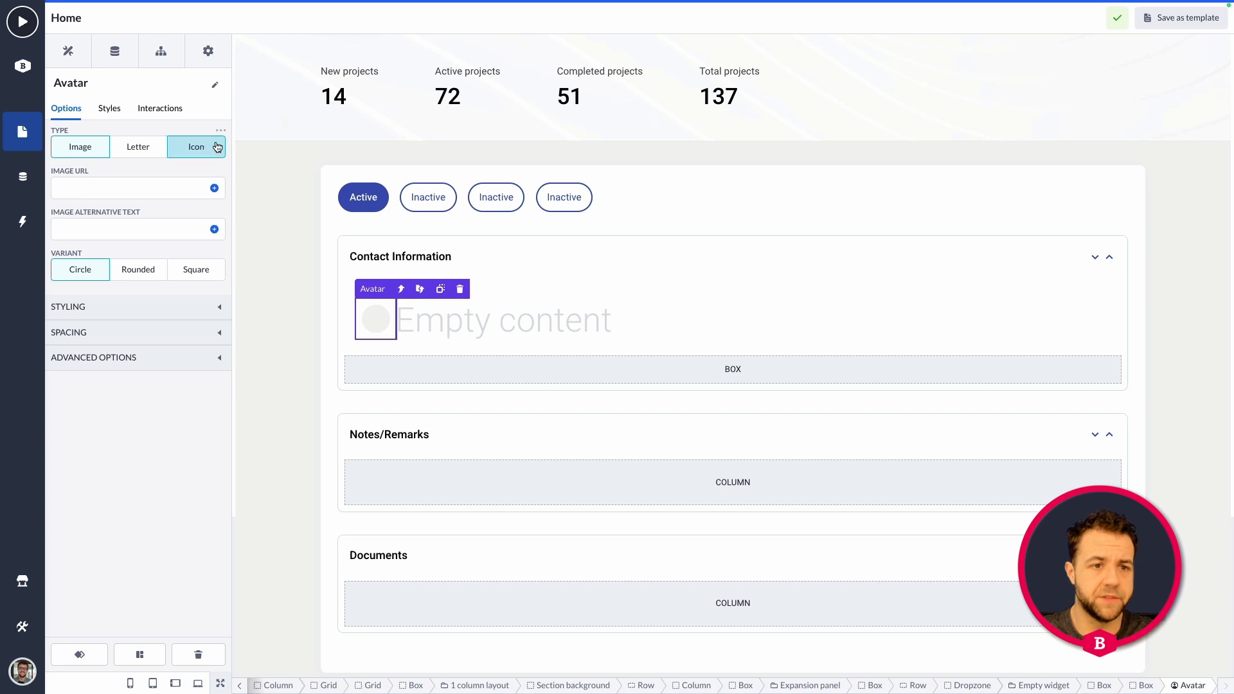
click(129, 196)
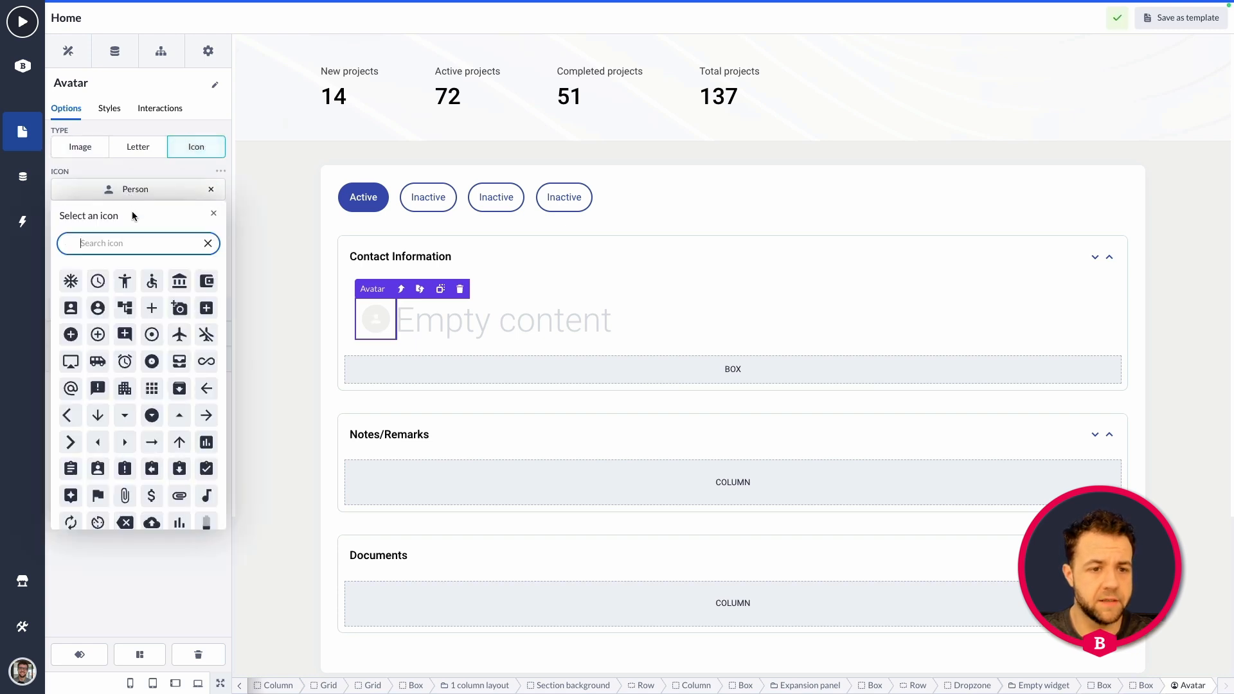
click(124, 278)
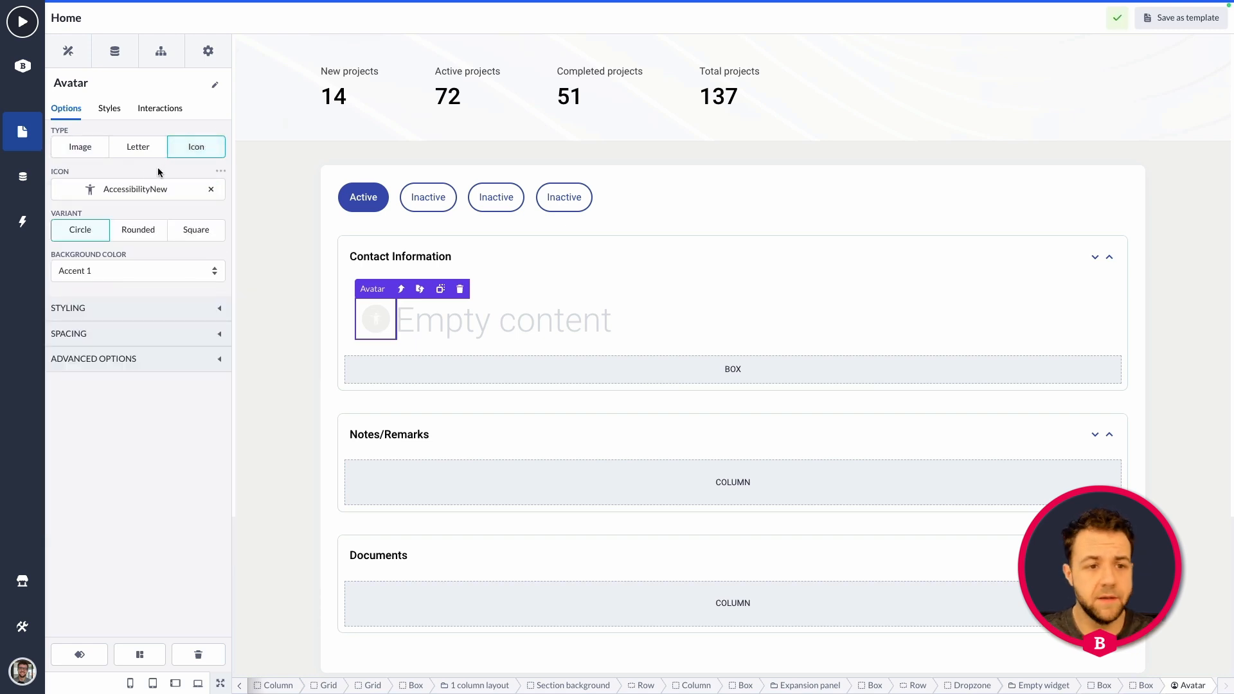
click(122, 271)
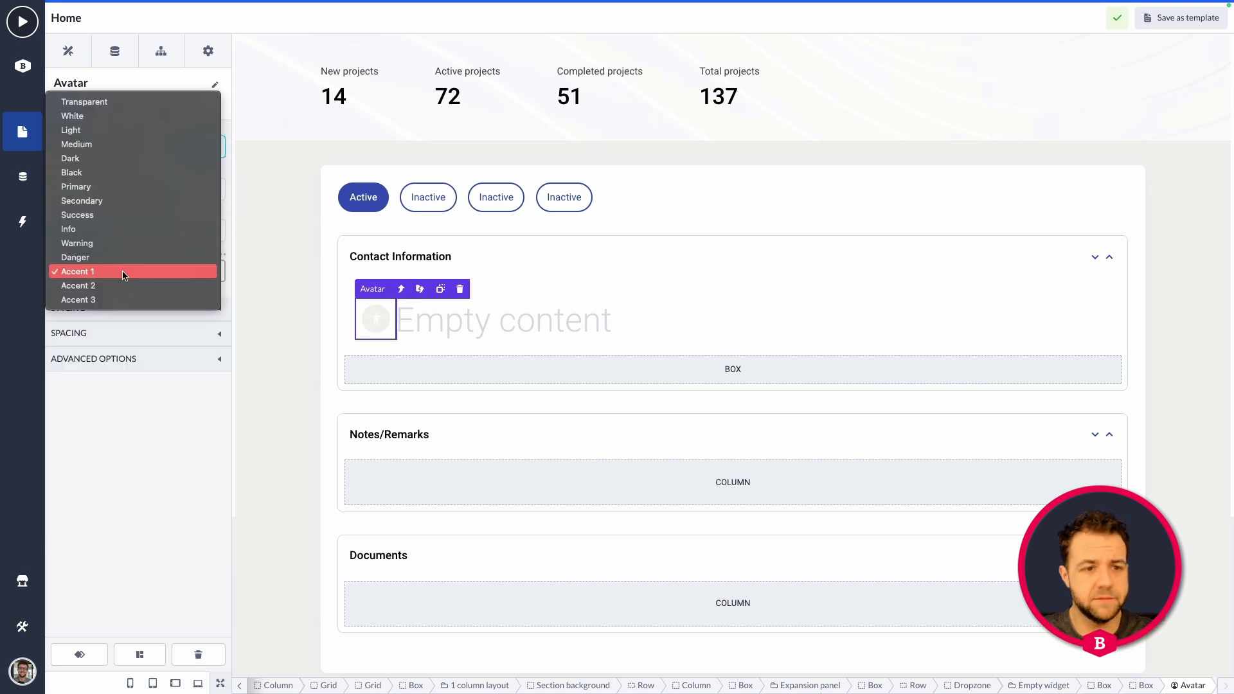
click(119, 202)
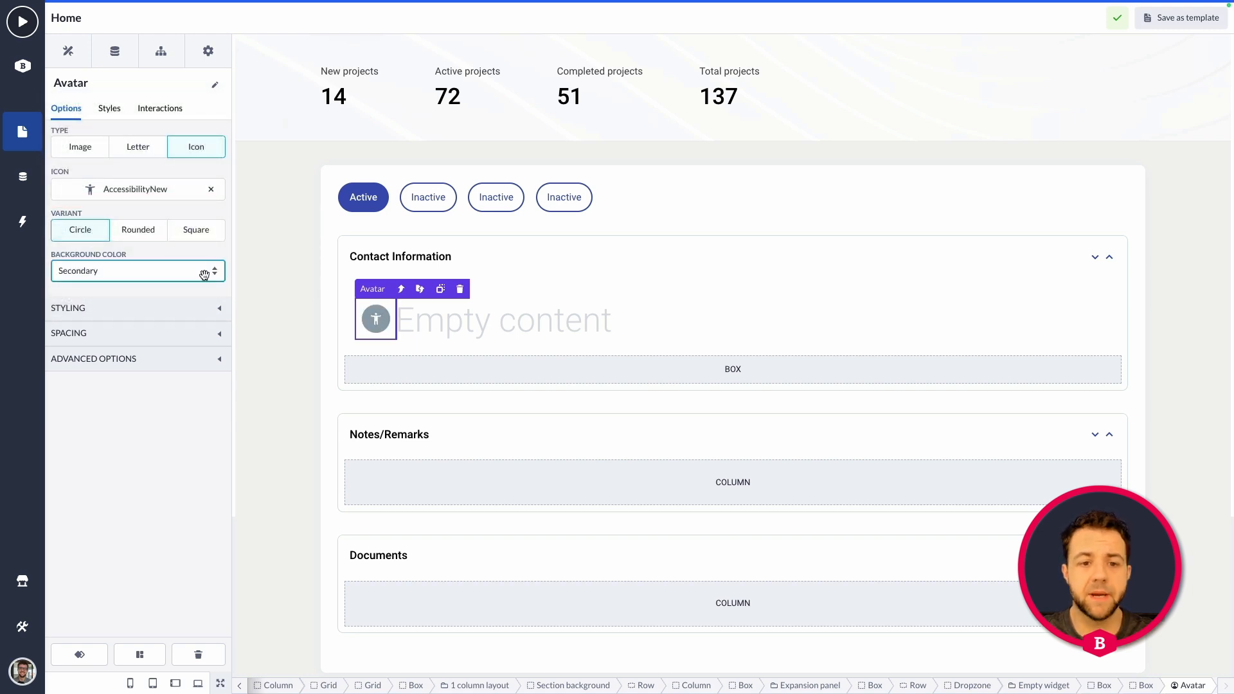
Set the text style of the empty title beside the avatar to Title 4.
click(440, 328)
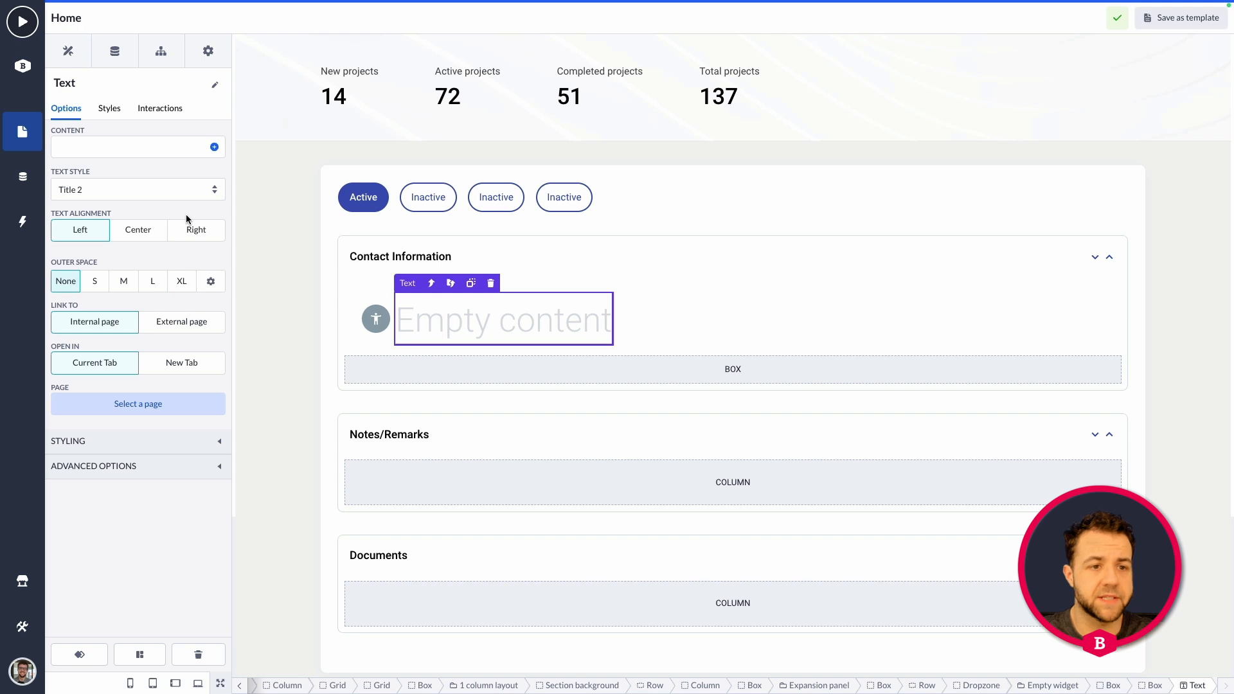
click(156, 193)
click(129, 214)
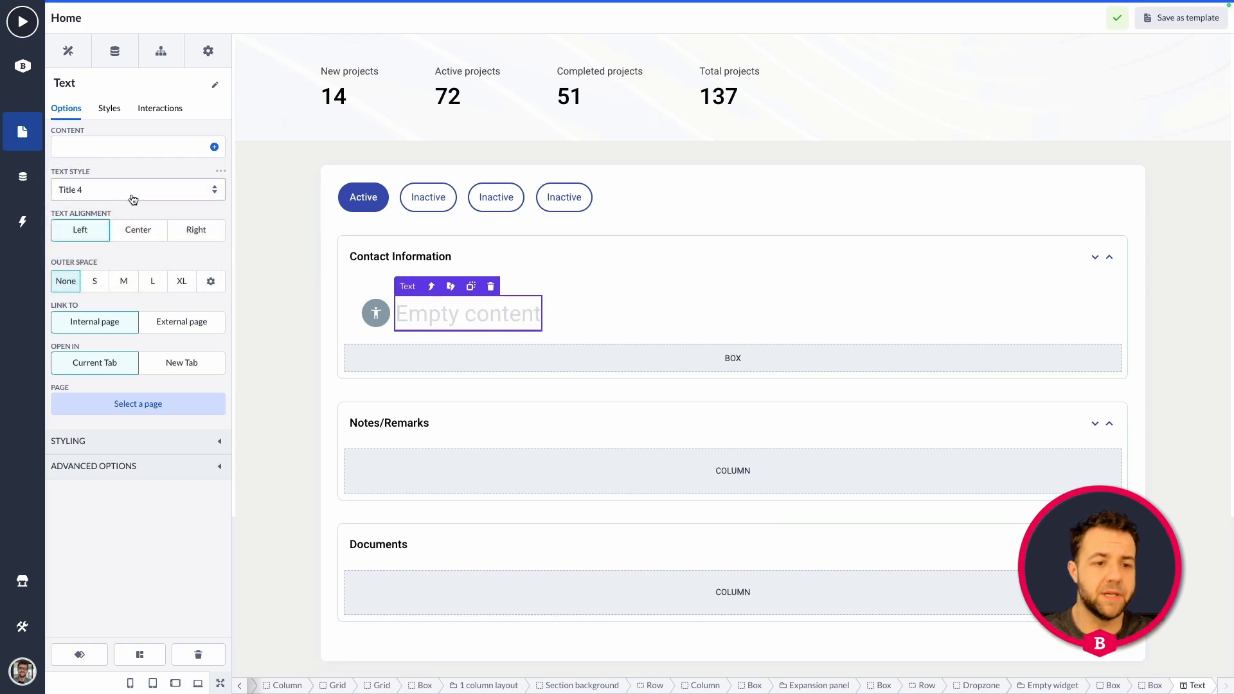
Enter "[Topic]" as the content of the title beside the avatar.
click(133, 149)
text(Name)
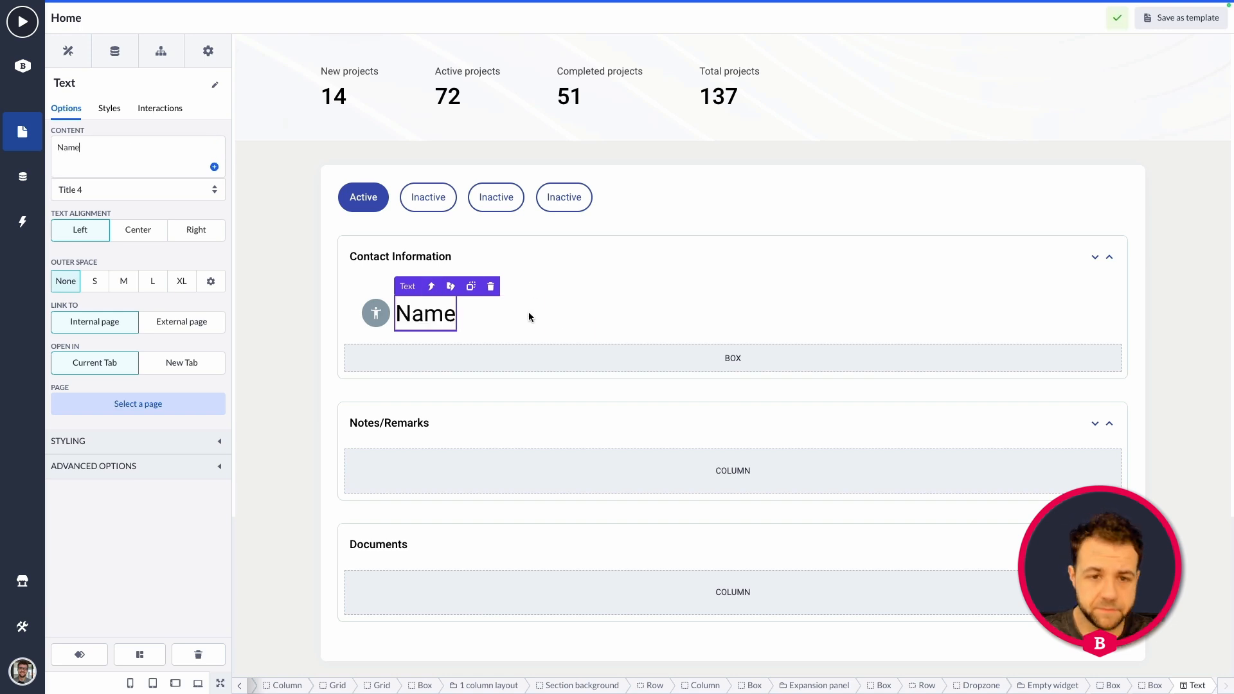
key(BackSpace)
key(BackSpace)
key(BackSpace)
key(BackSpace)
text(Topic)
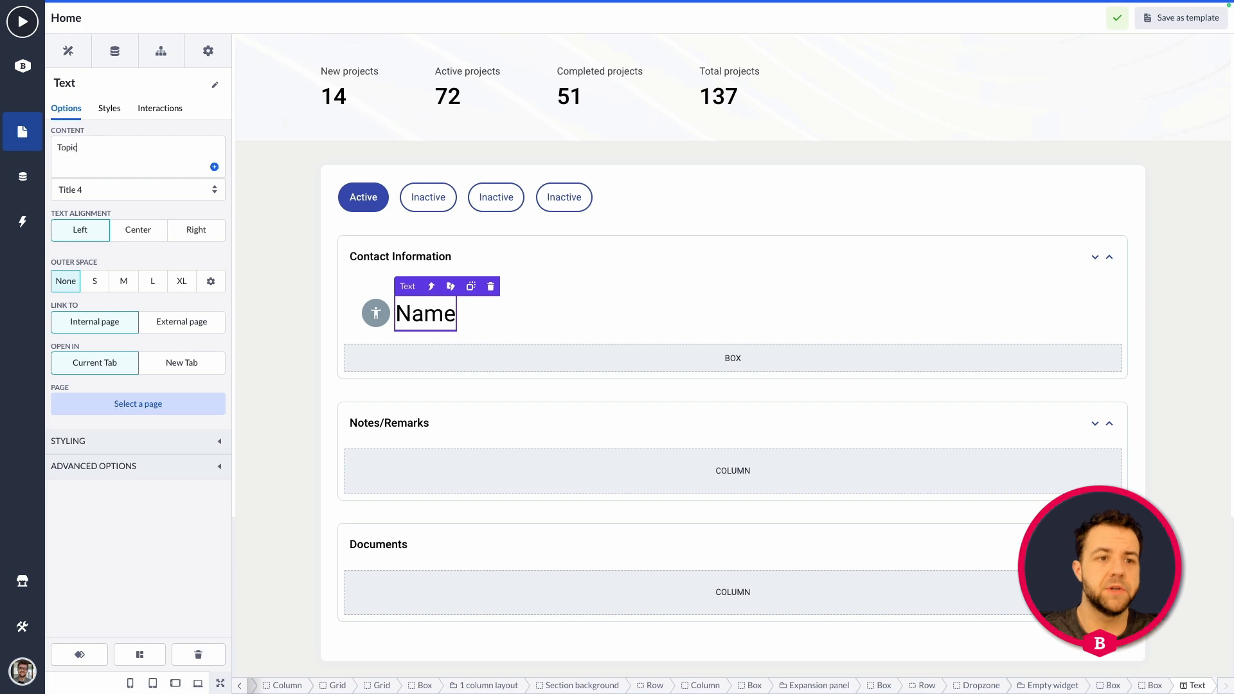
text([)
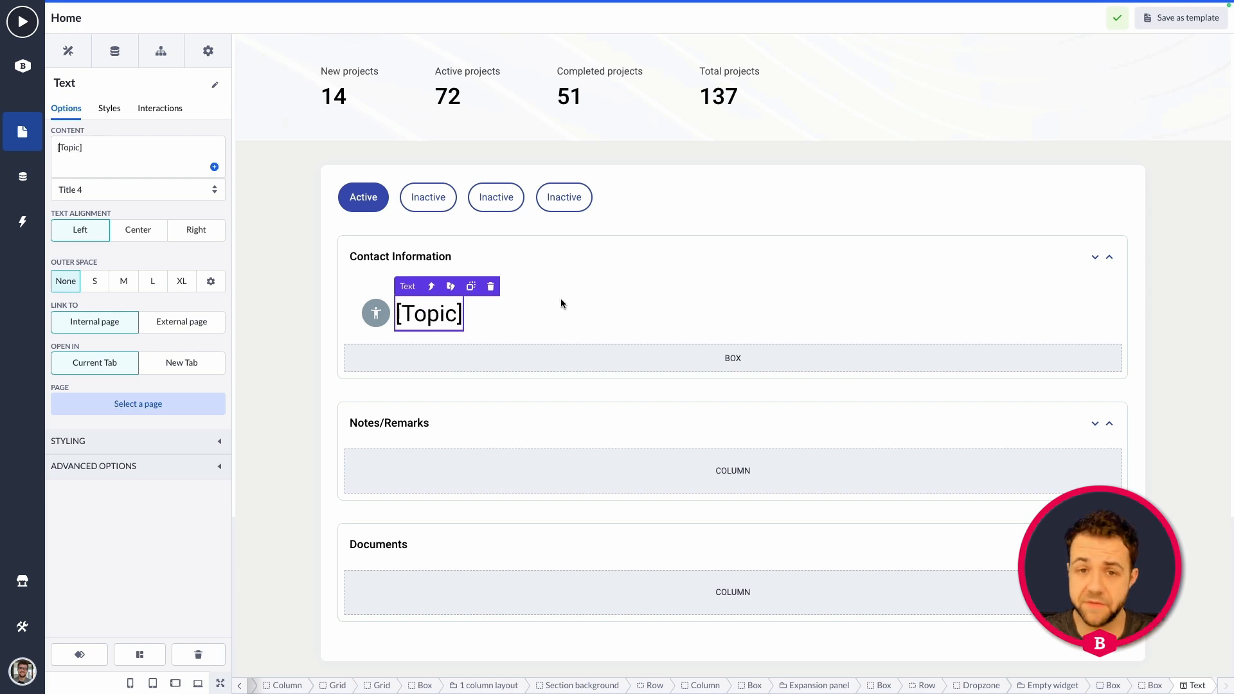
Expose the avatar's Icon option and the [Topic] title's Content option on the surrounding Empty widget.
click(430, 287)
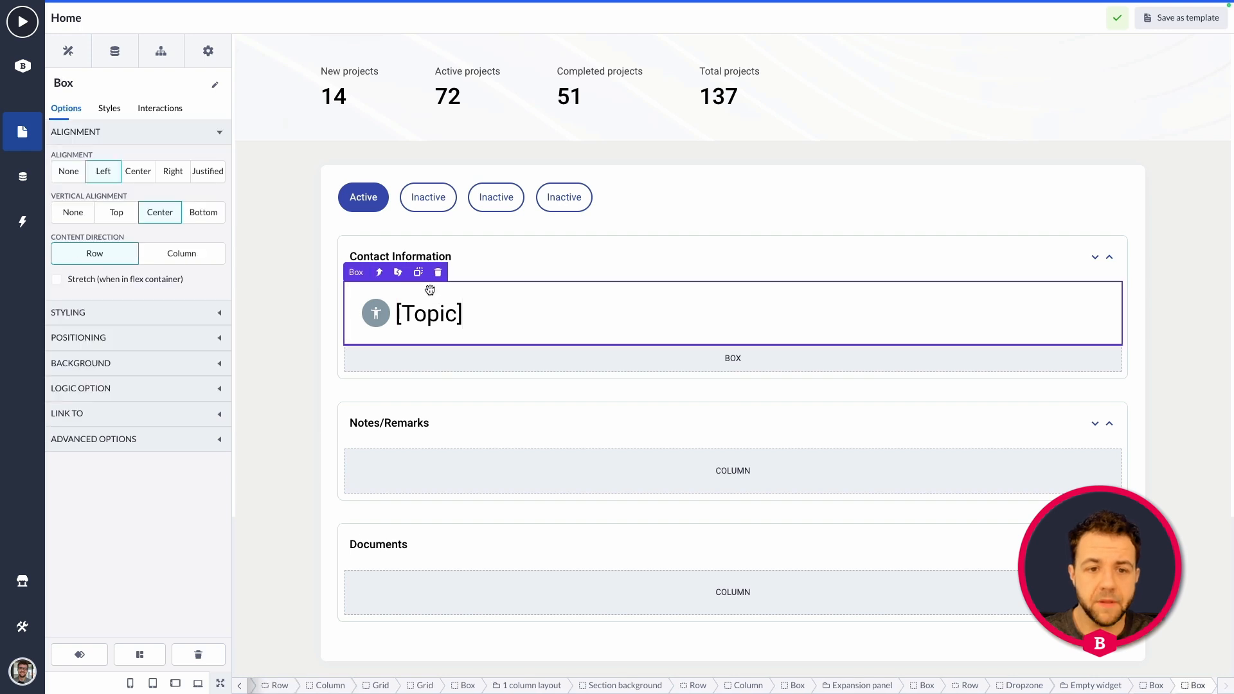
click(377, 272)
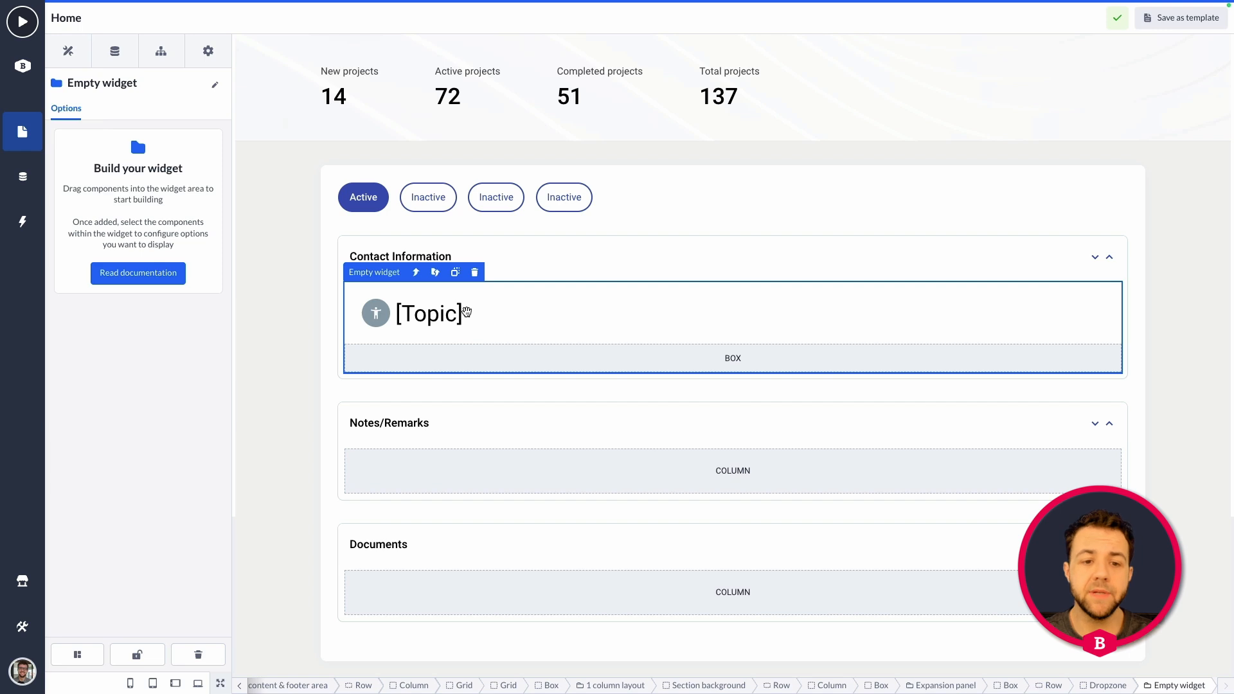
click(377, 313)
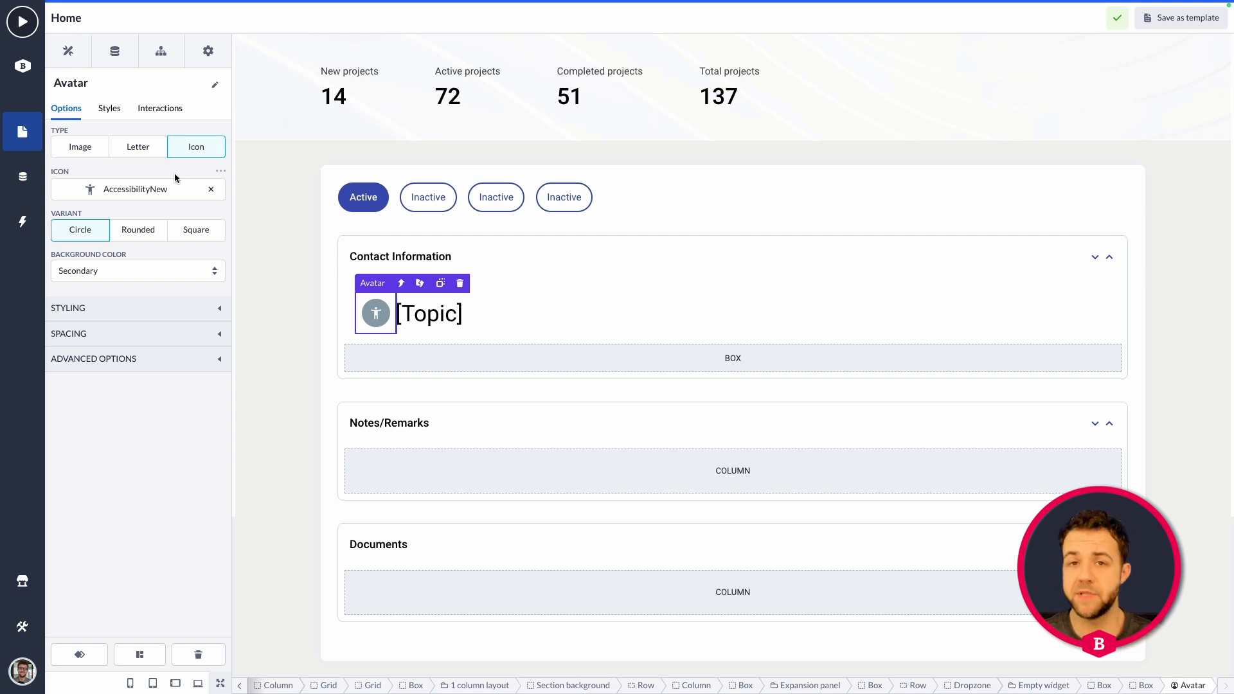
click(221, 172)
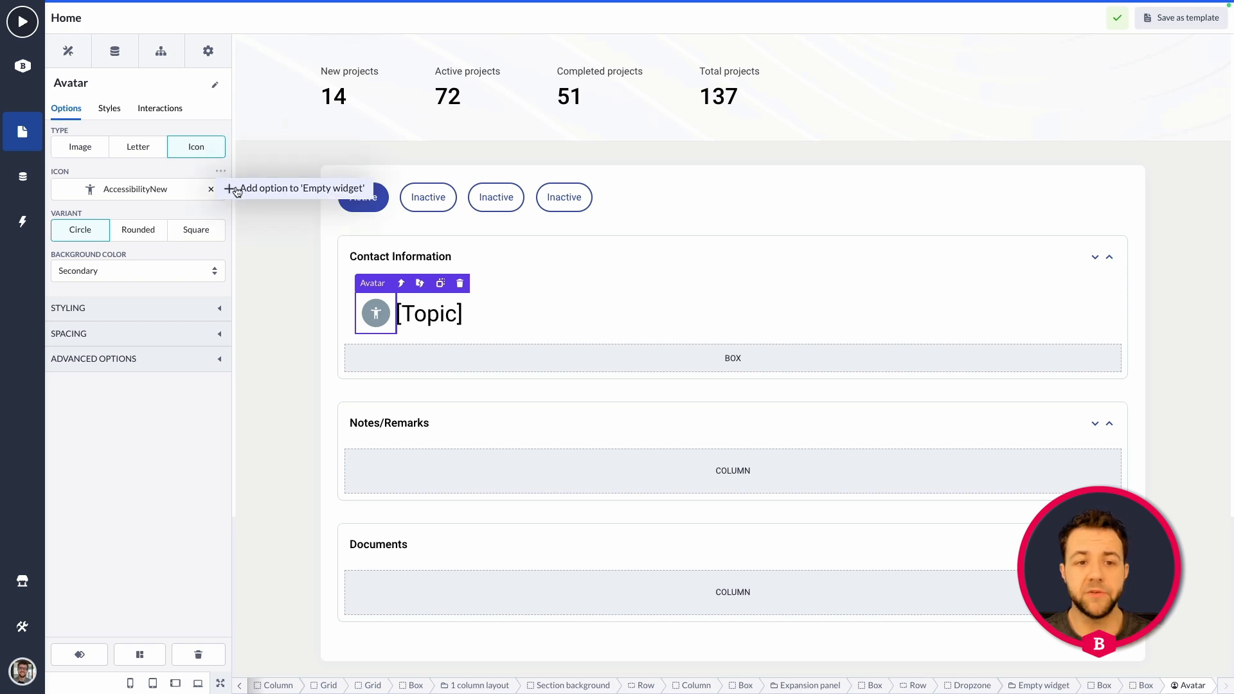
click(237, 190)
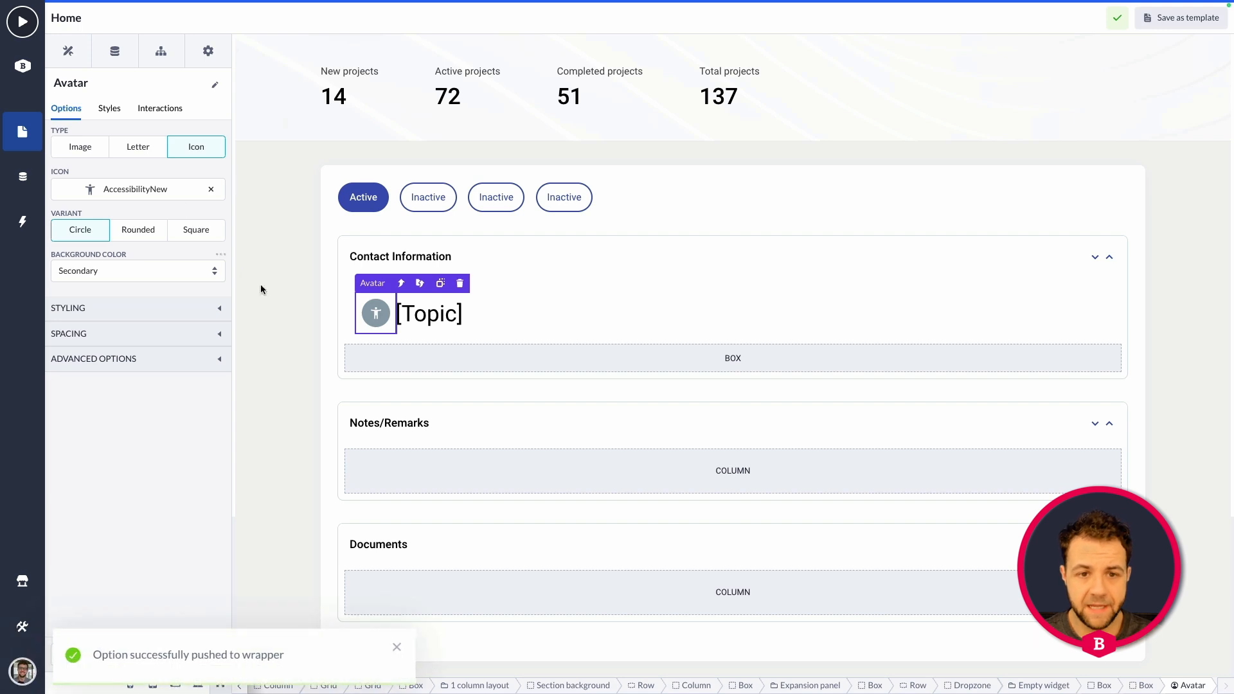
click(429, 318)
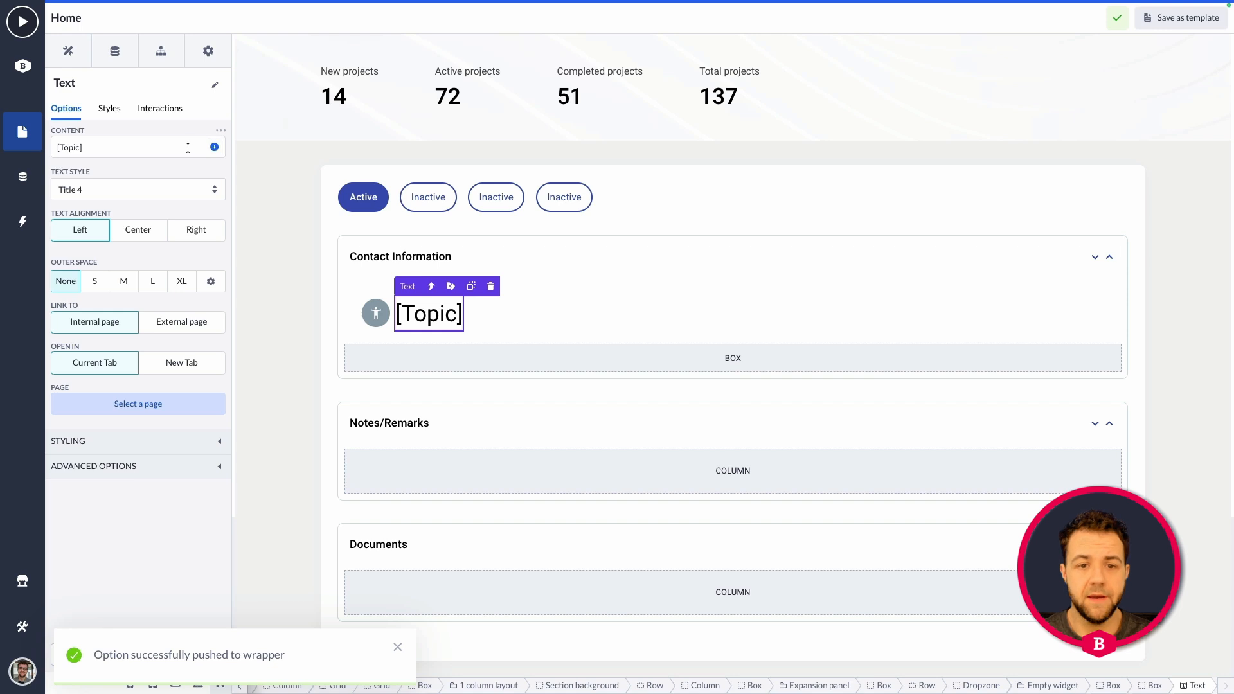
click(452, 287)
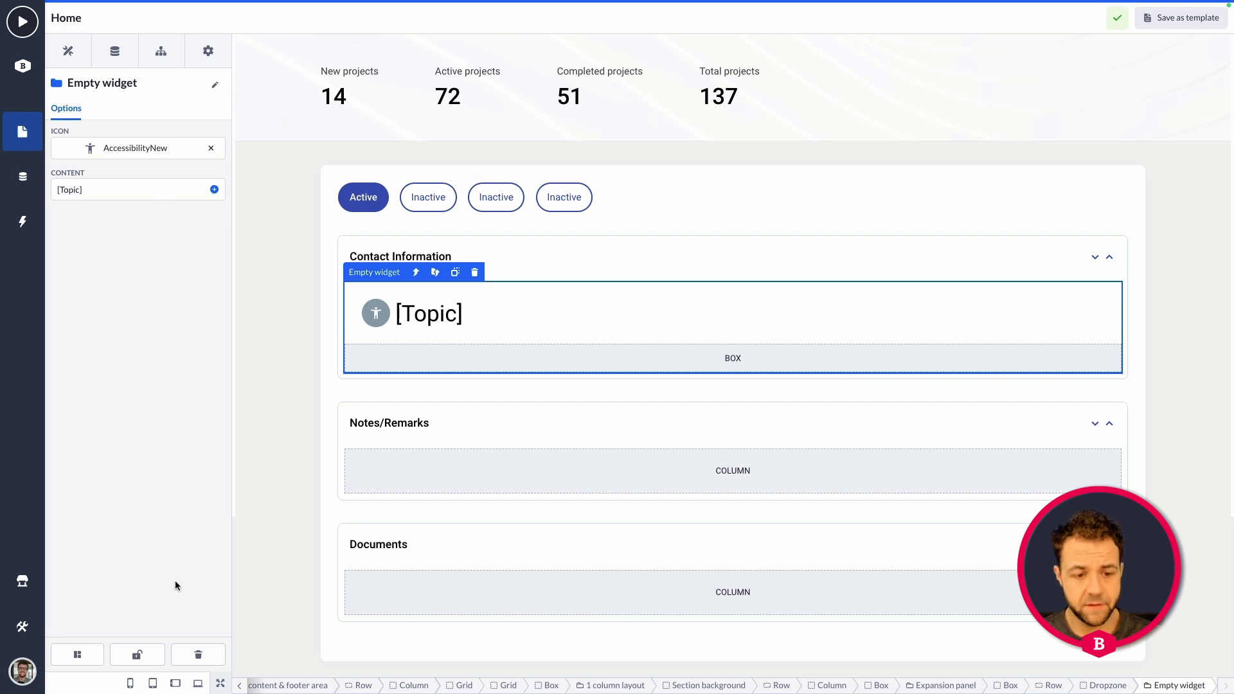
Lock the Empty widget and rename it "Topic + info widget".
click(136, 654)
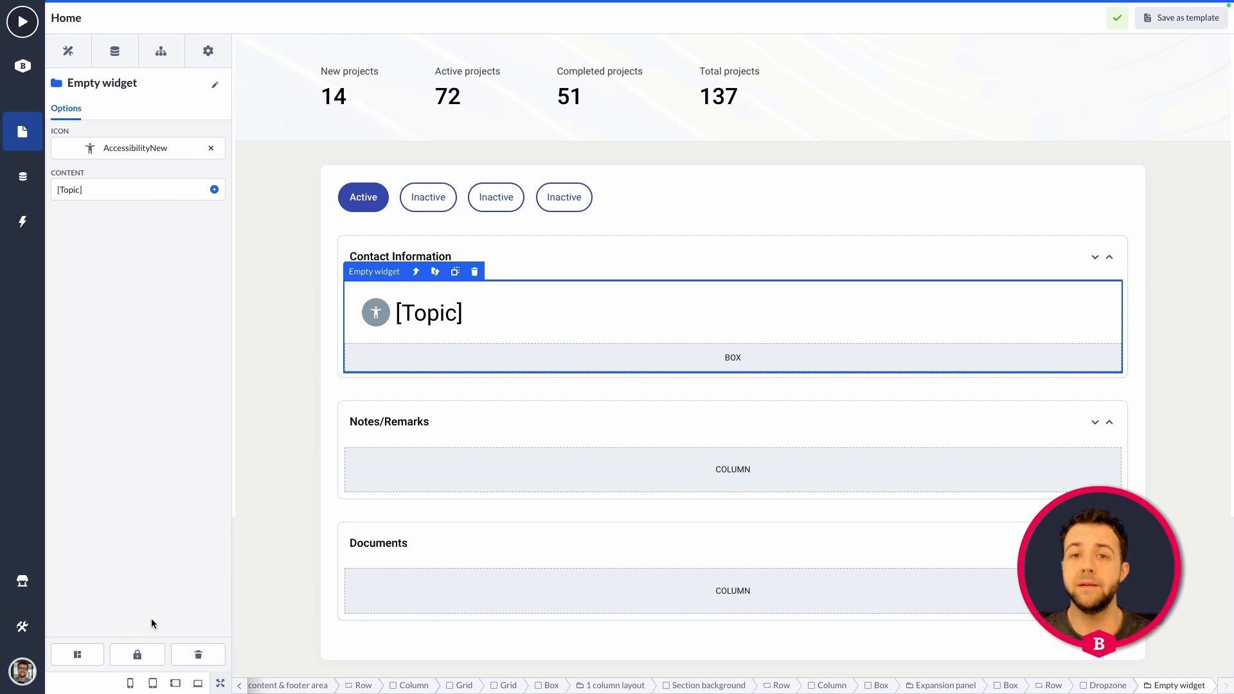
click(145, 81)
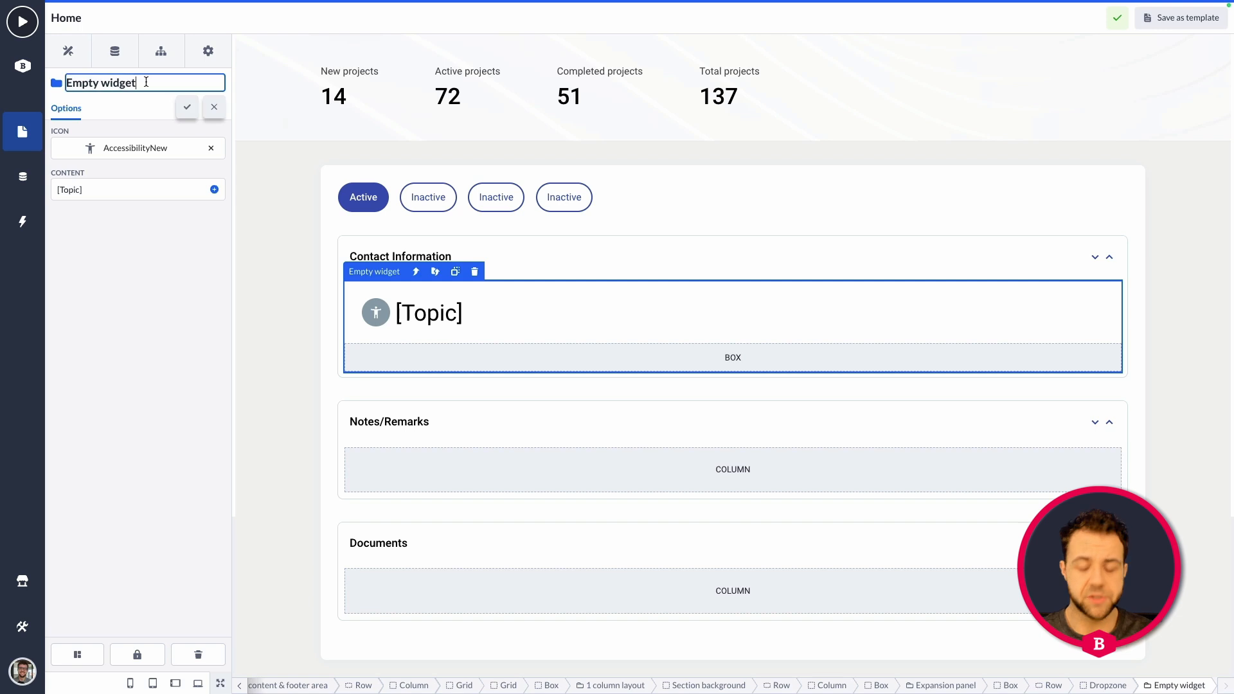
key(ctrl+a)
key(BackSpace)
text(Topi)
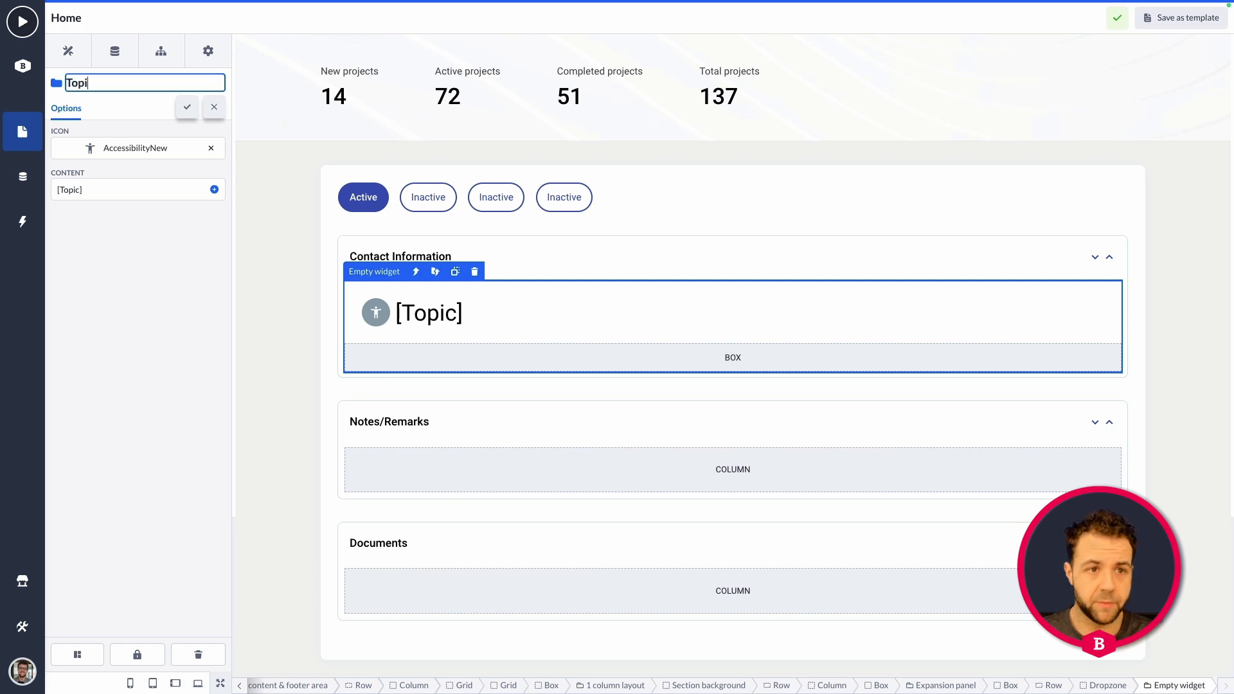
text(c + info widget)
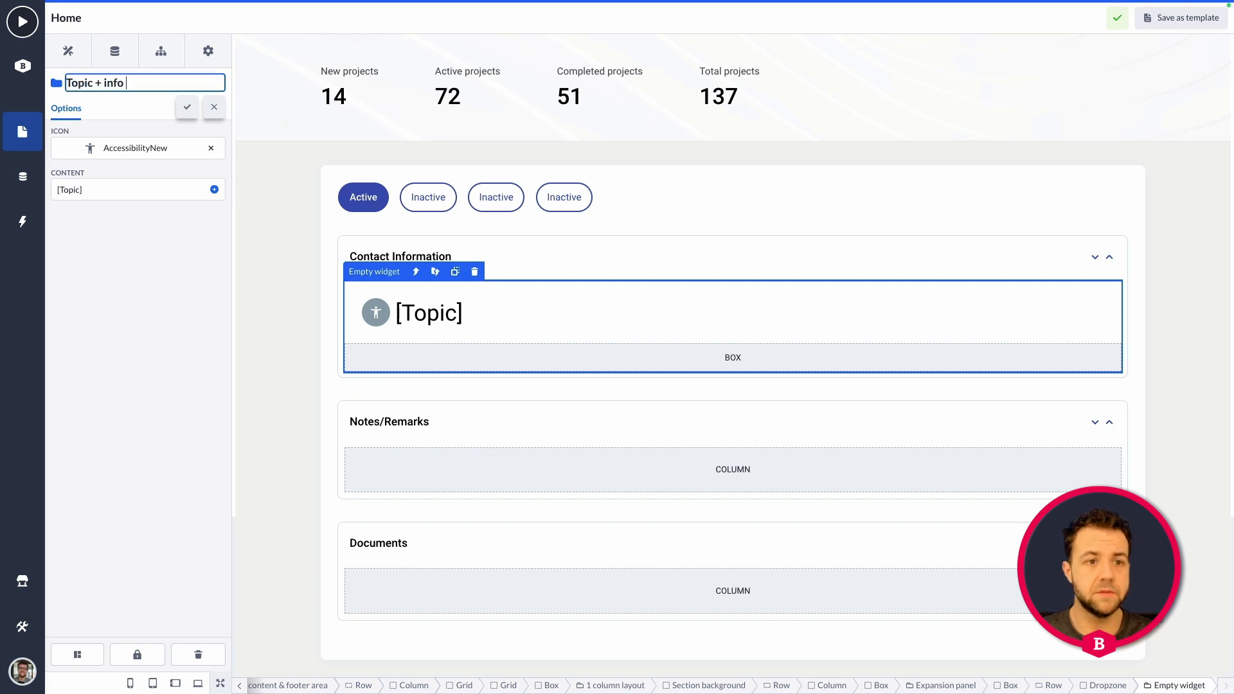
click(185, 107)
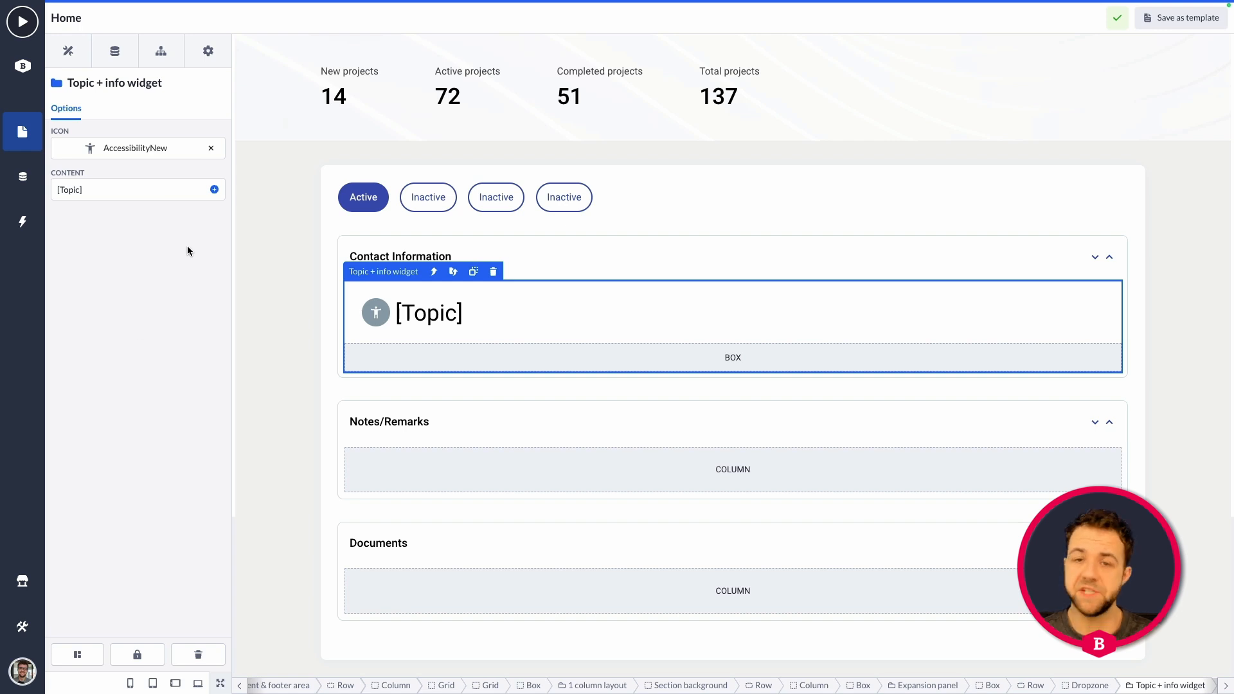
With the Topic + info widget unlocked, allow drag and drop within its empty lower box, and lock the widget again.
drag(399, 315, 251, 437)
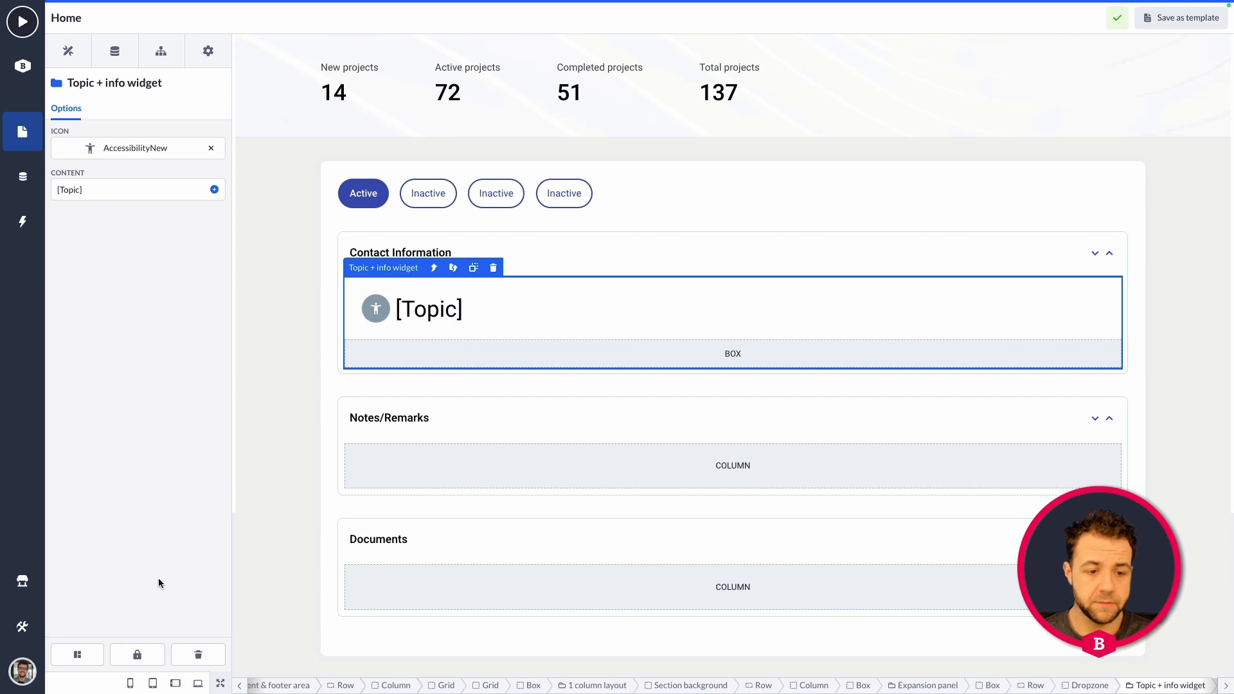
click(497, 355)
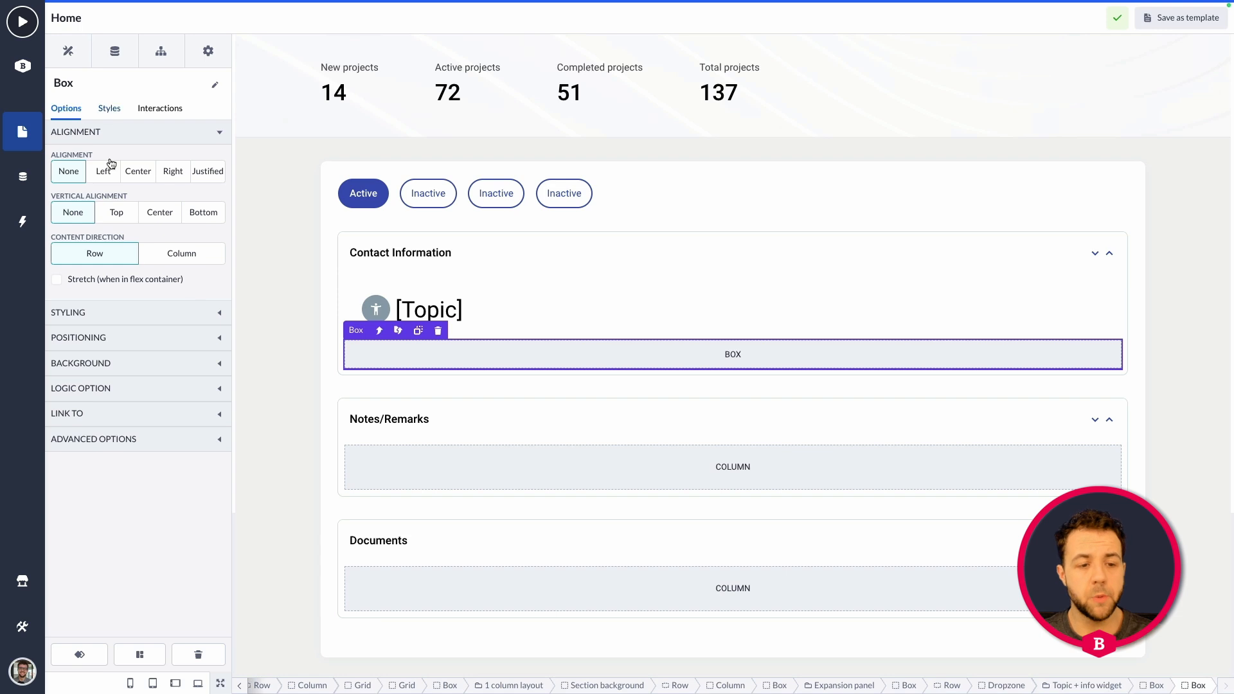
click(153, 439)
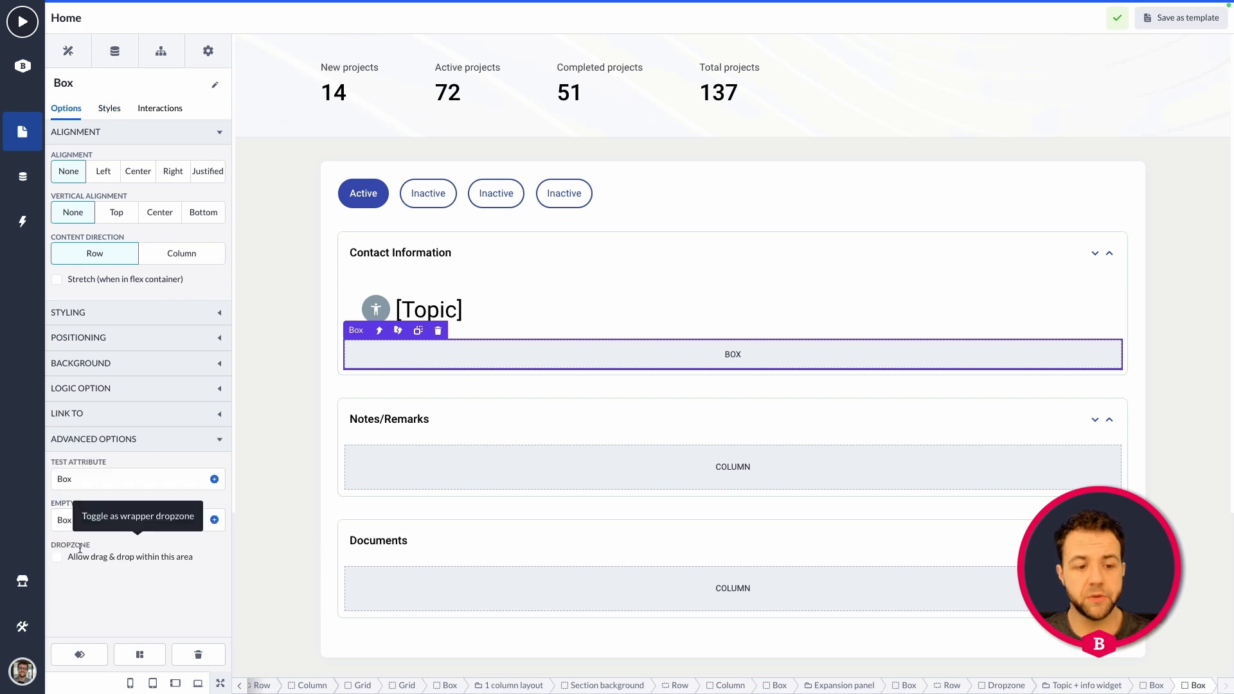
click(58, 558)
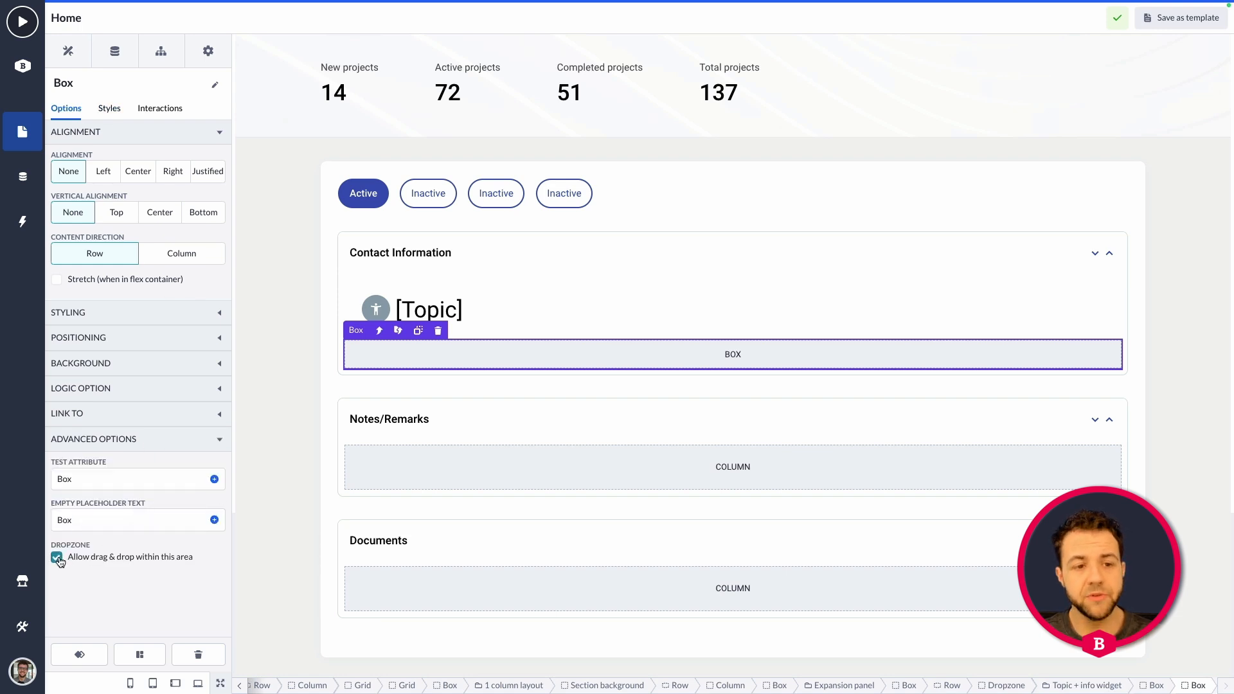
click(397, 332)
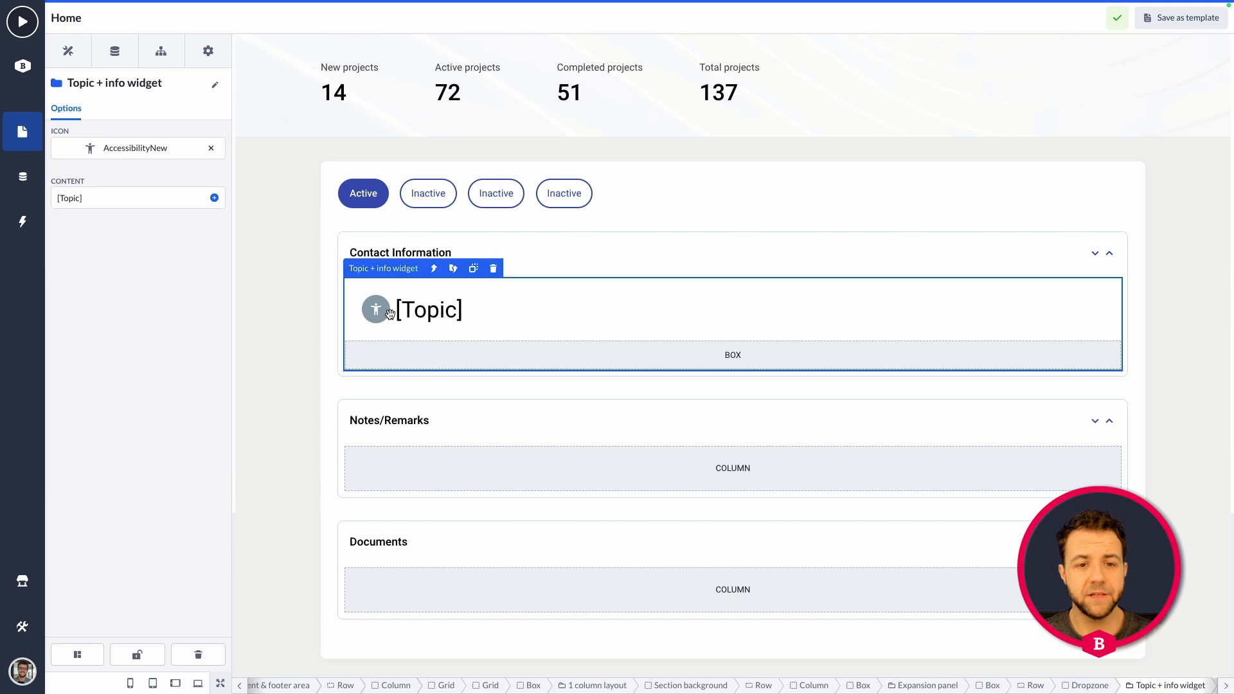
click(137, 656)
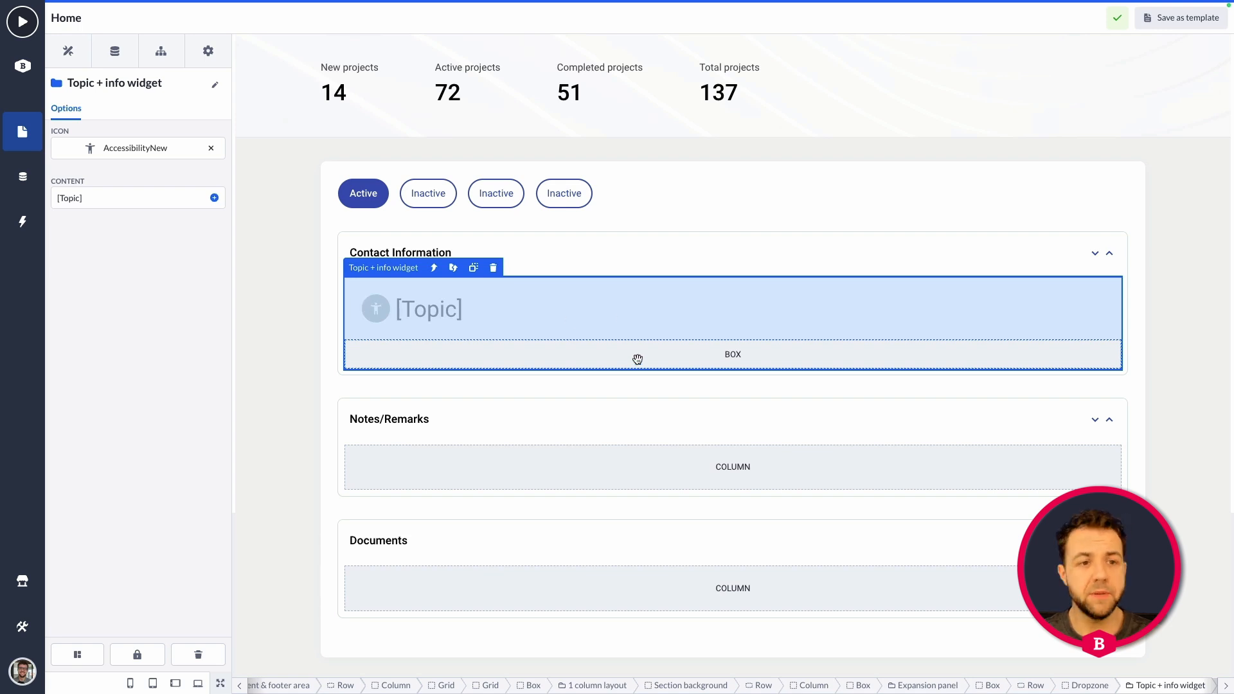
Add a Paragraph widget to the empty box below the [Topic] title.
click(68, 51)
scroll(144, 287, down, 10)
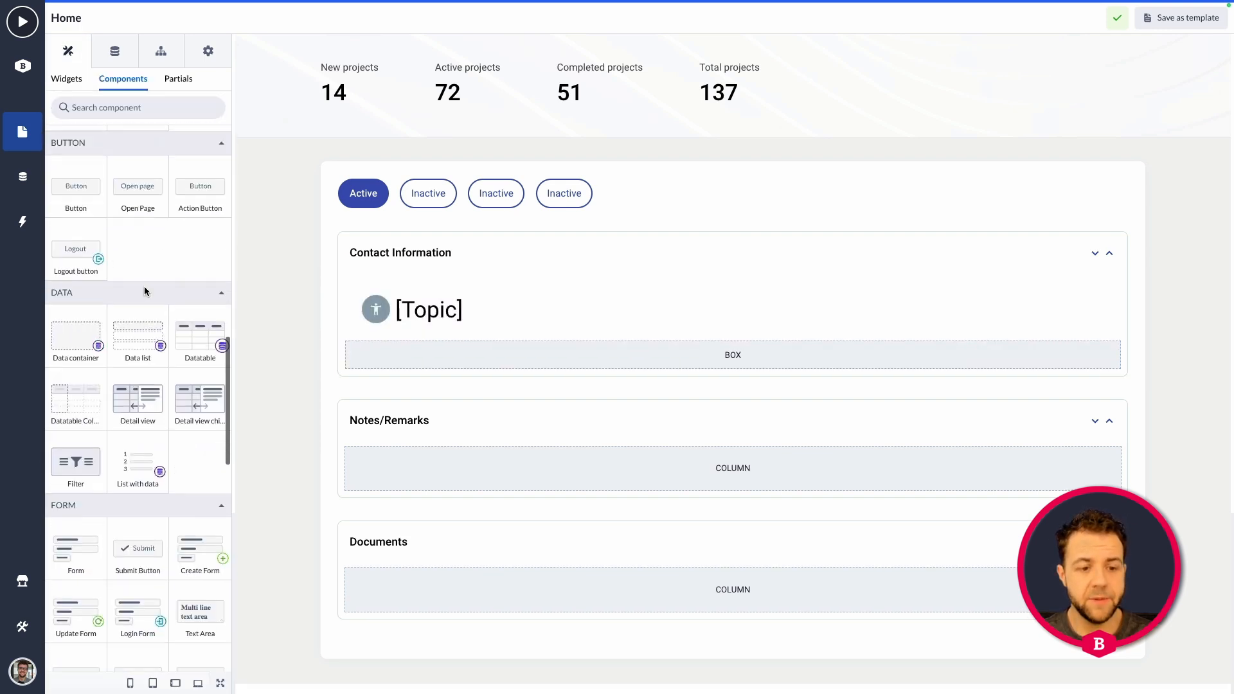
scroll(144, 281, down, 3)
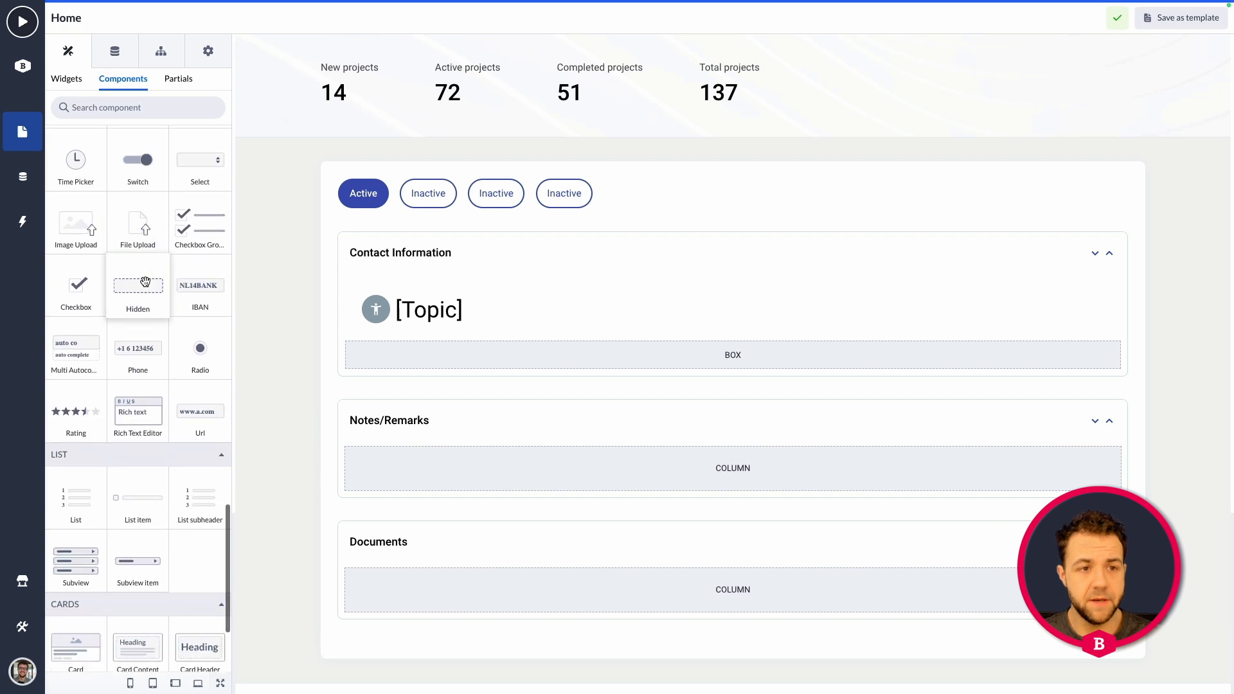
scroll(138, 257, up, 10)
click(67, 79)
mouse_move(78, 394)
scroll(79, 394, down, 10)
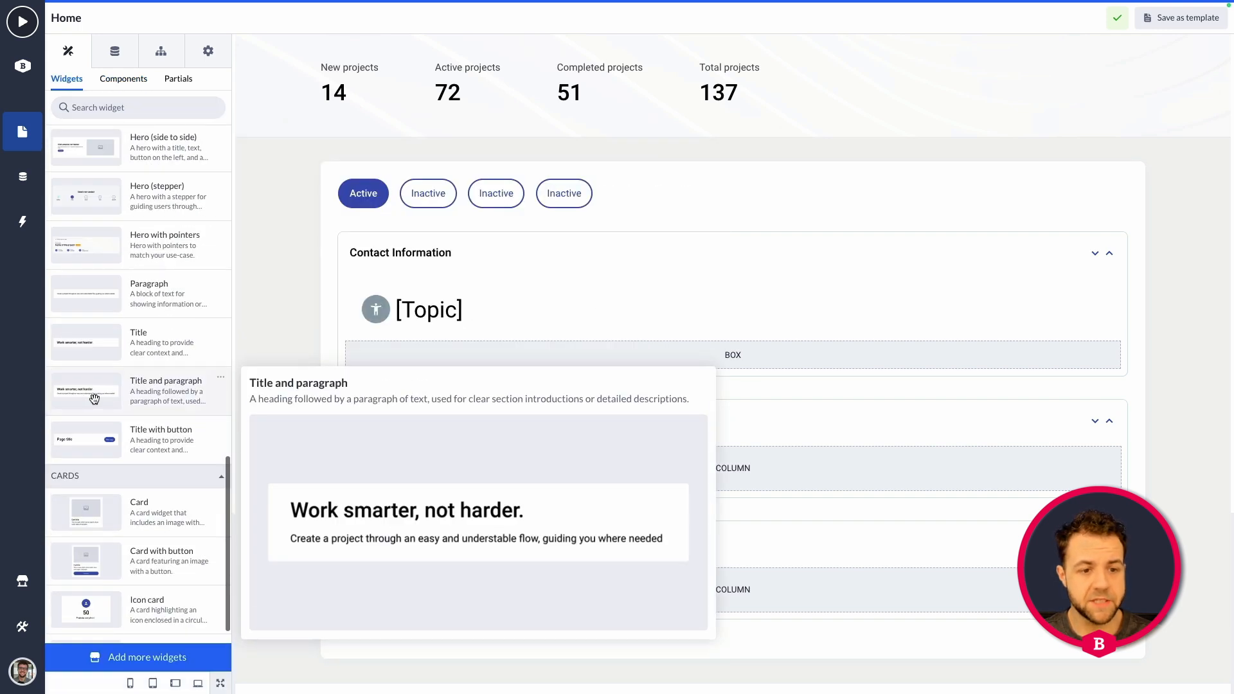
mouse_move(138, 279)
drag(138, 279, 569, 354)
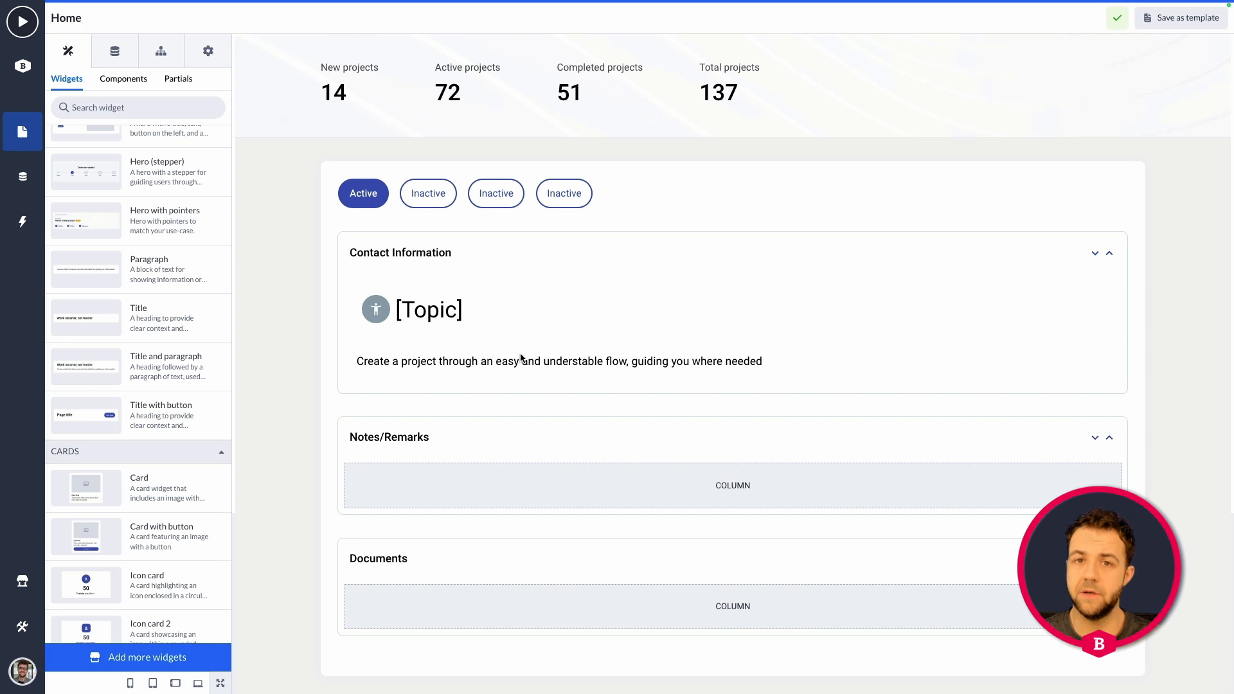
View the Save as settings for making the Topic + info widget reusable, and close them without saving.
click(569, 283)
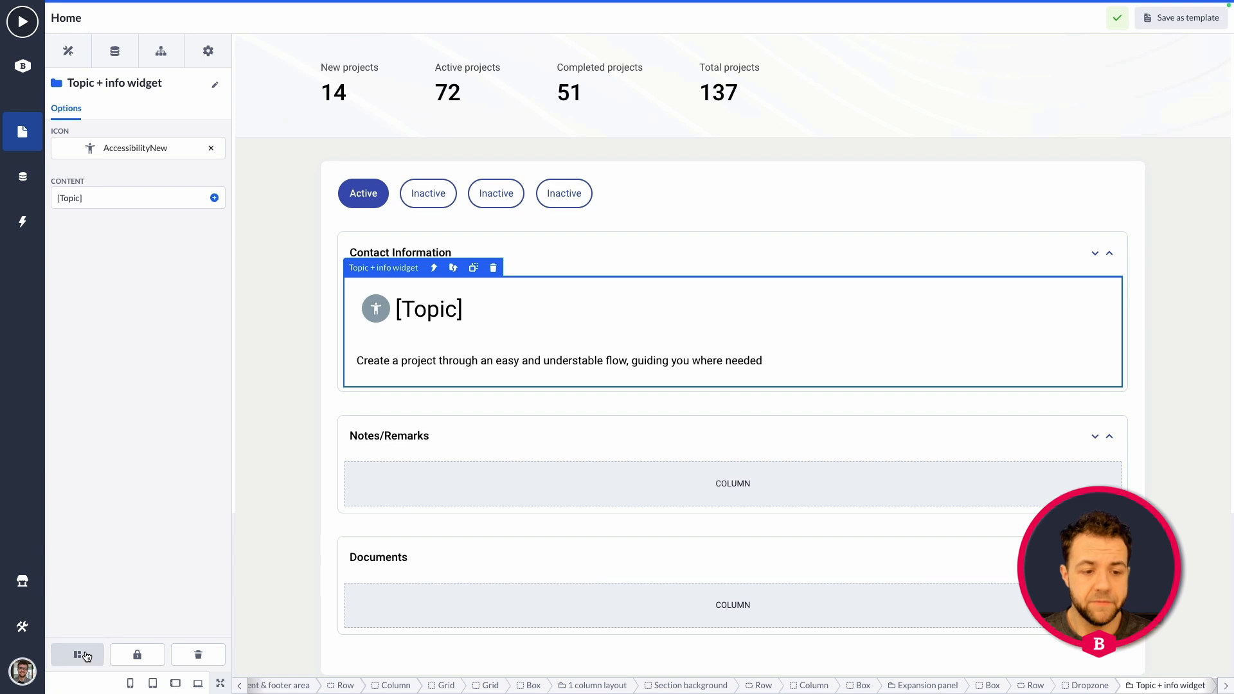
click(87, 656)
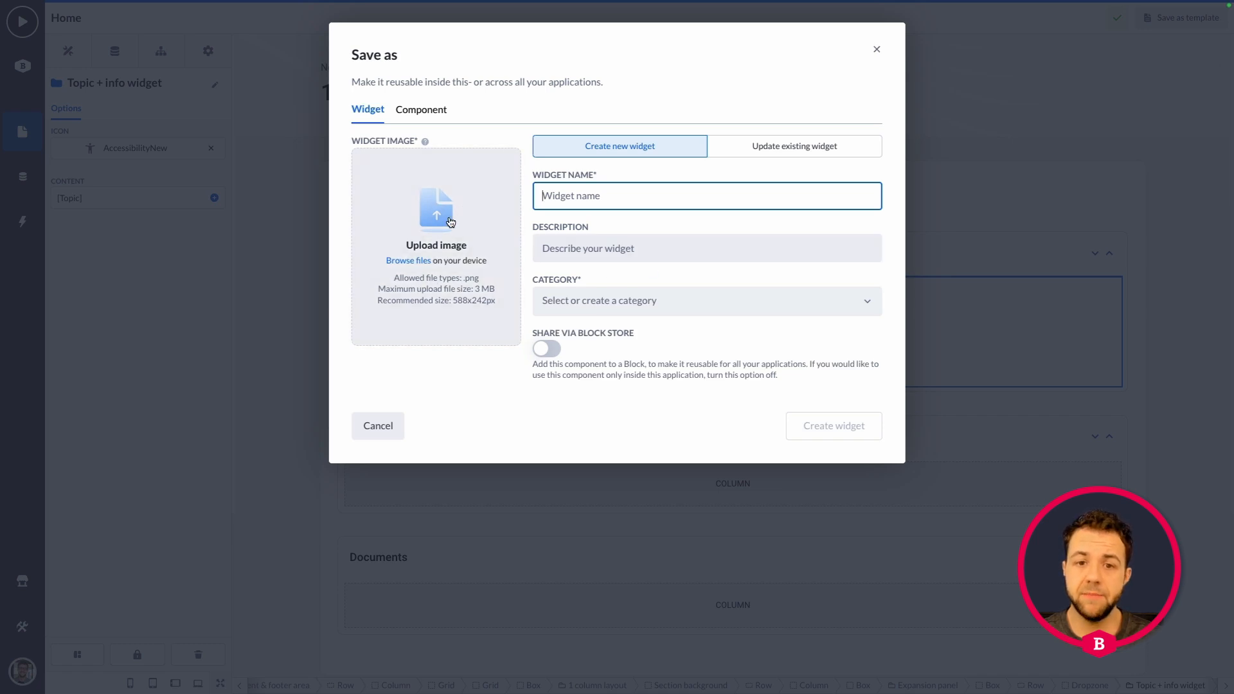
click(876, 49)
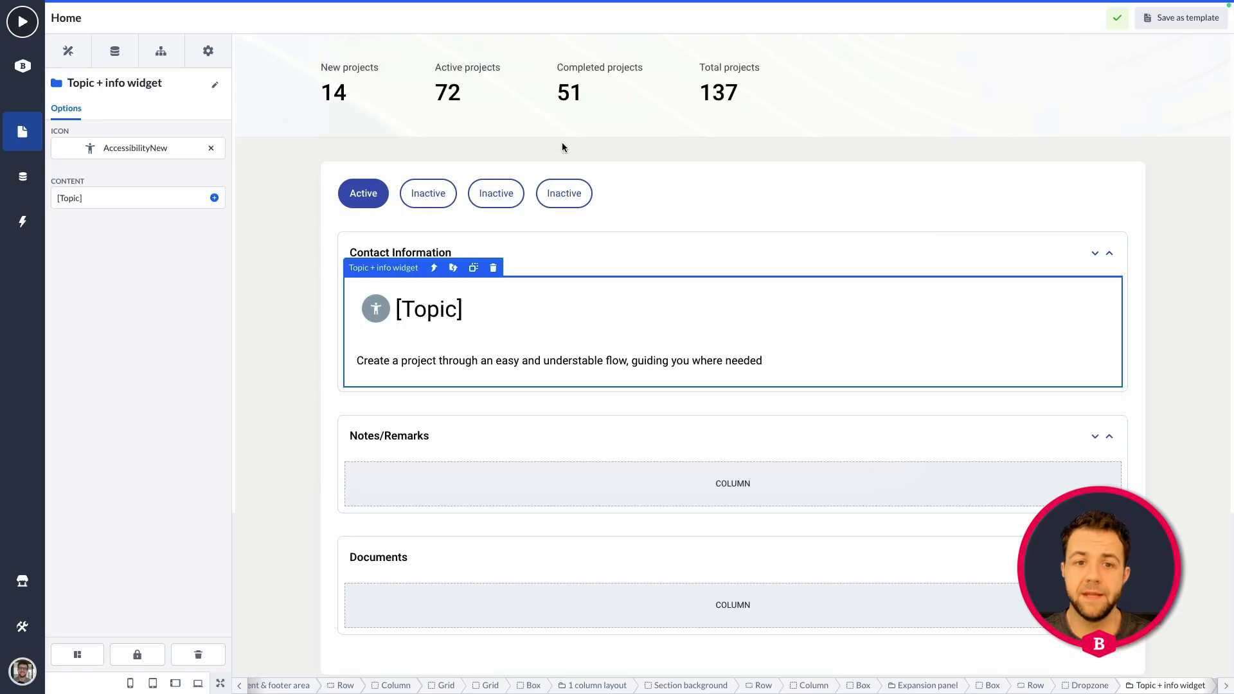